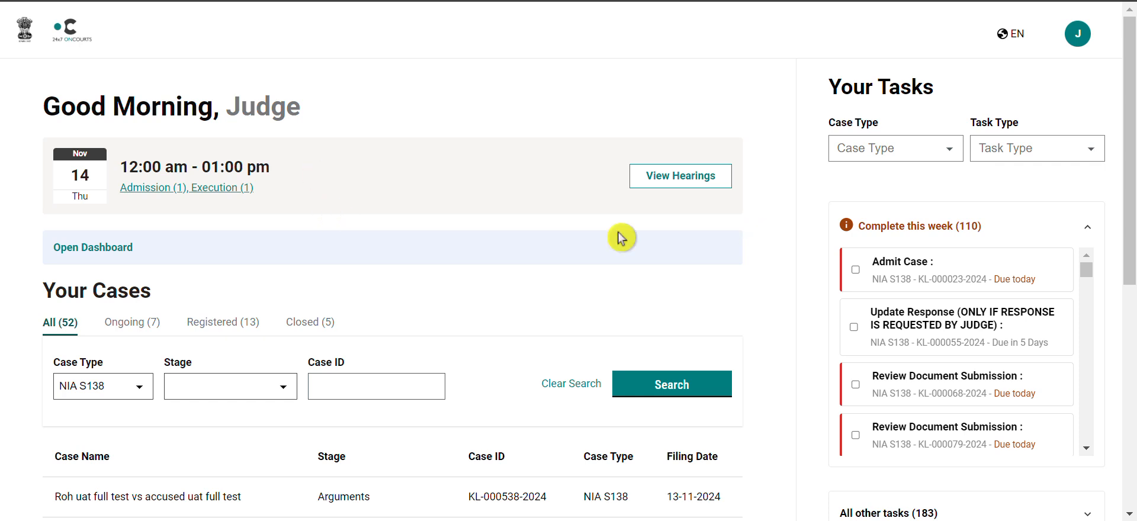
Open the hearings calendar and start the first hearing listed for 18 November 2024.
{"action": "left_click", "coordinate": [691, 186]}
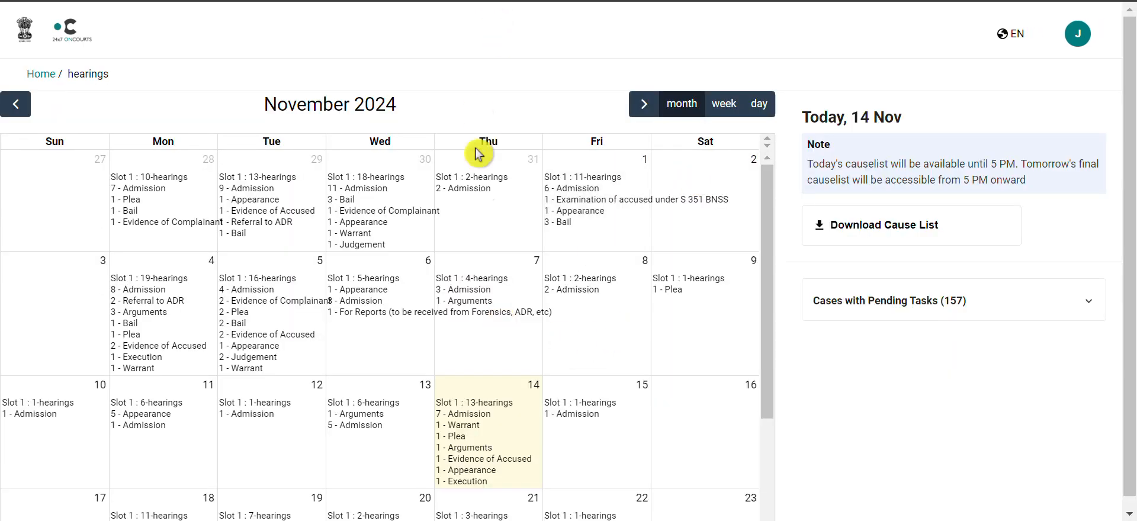
{"action": "scroll", "coordinate": [486, 216], "scroll_direction": "down", "scroll_amount": 1}
{"action": "scroll", "coordinate": [484, 216], "scroll_direction": "down", "scroll_amount": 3}
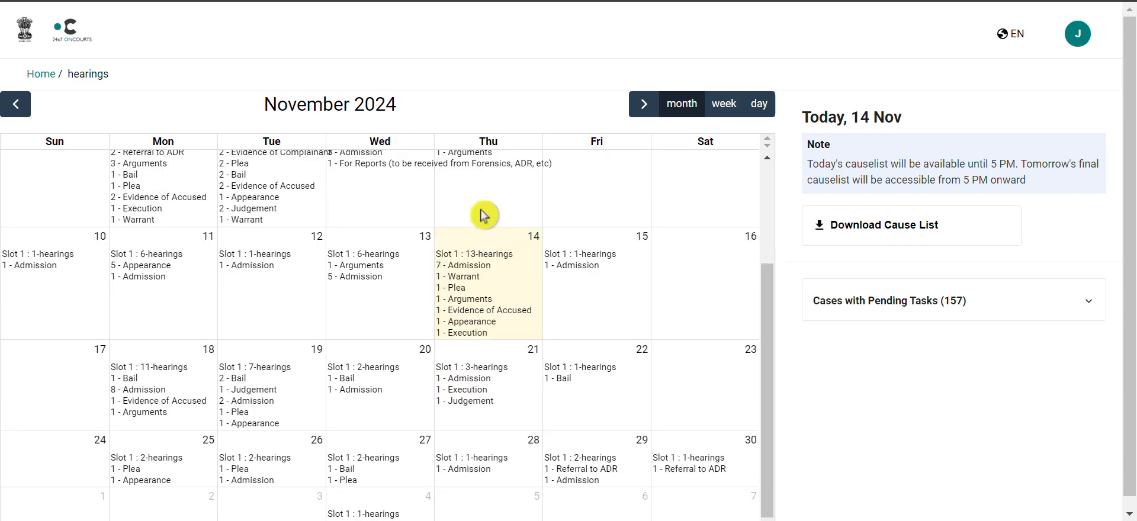
{"action": "left_click", "coordinate": [160, 388]}
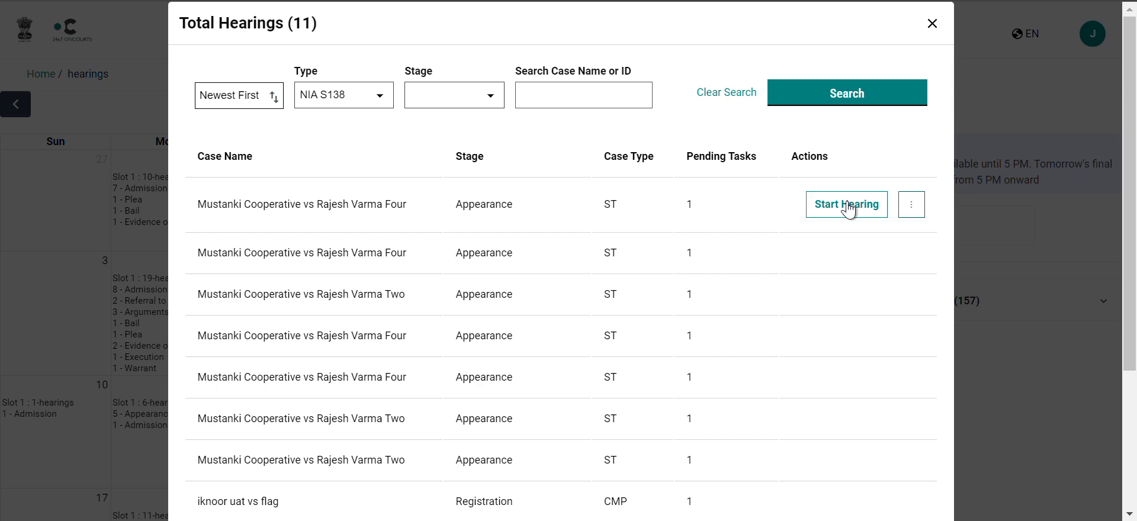
{"action": "left_click", "coordinate": [818, 199]}
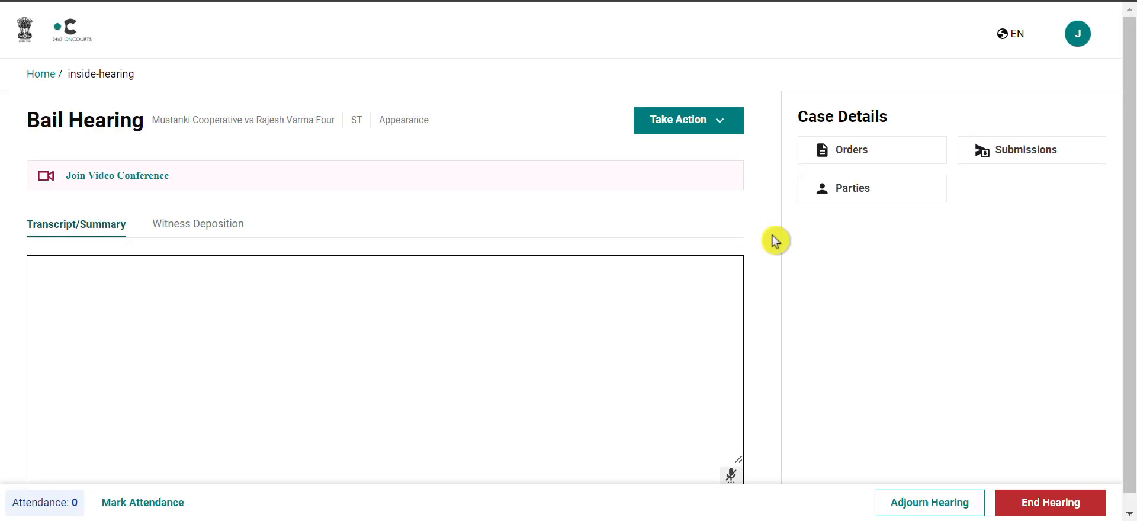
Rejoin the same case's hearing from the 18 November hearings list.
{"action": "scroll", "coordinate": [775, 240], "scroll_direction": "down", "scroll_amount": 1}
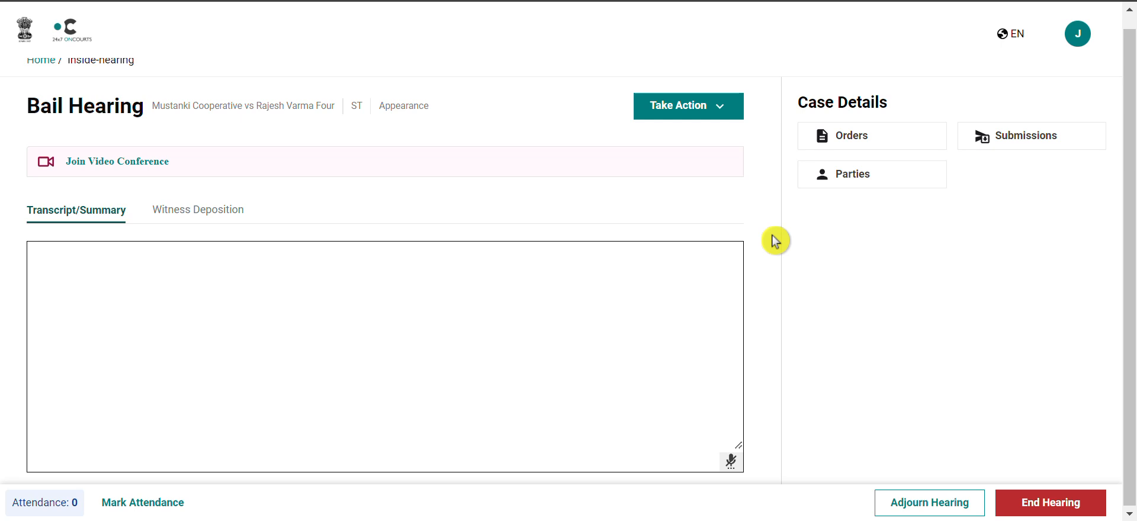
{"action": "scroll", "coordinate": [775, 241], "scroll_direction": "up", "scroll_amount": 1}
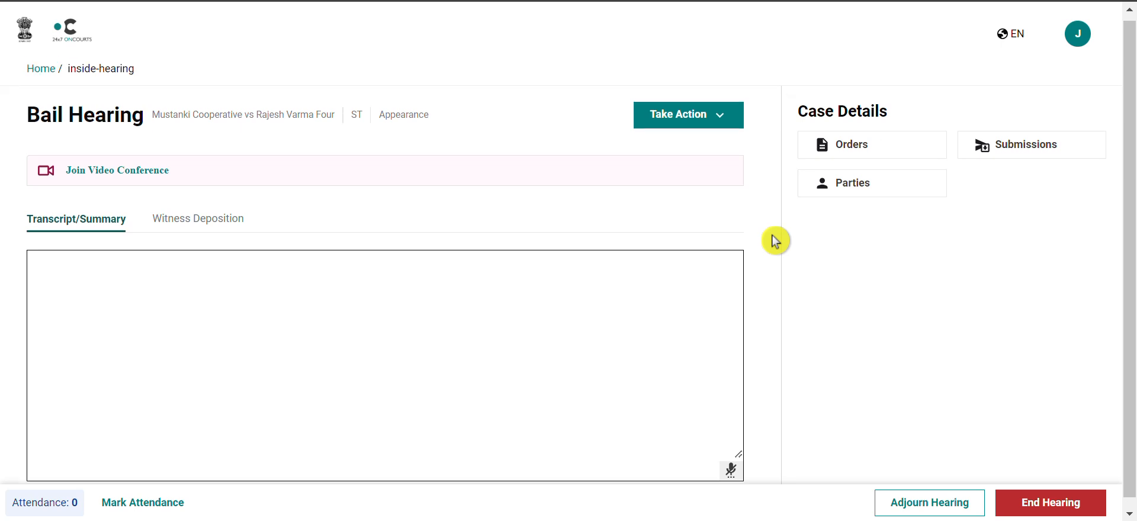
{"action": "scroll", "coordinate": [773, 236], "scroll_direction": "down", "scroll_amount": 1}
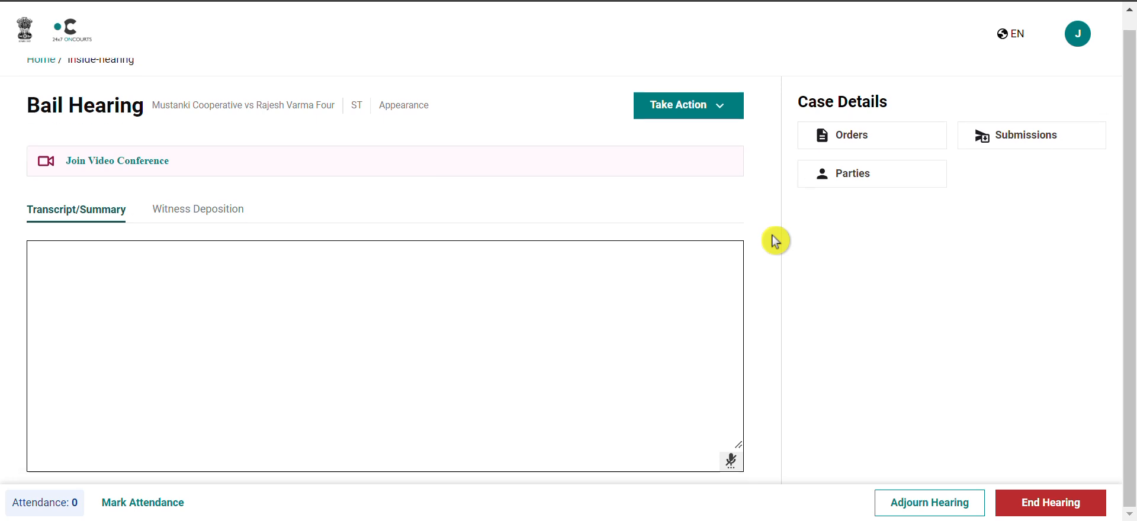
{"action": "scroll", "coordinate": [773, 235], "scroll_direction": "up", "scroll_amount": 1}
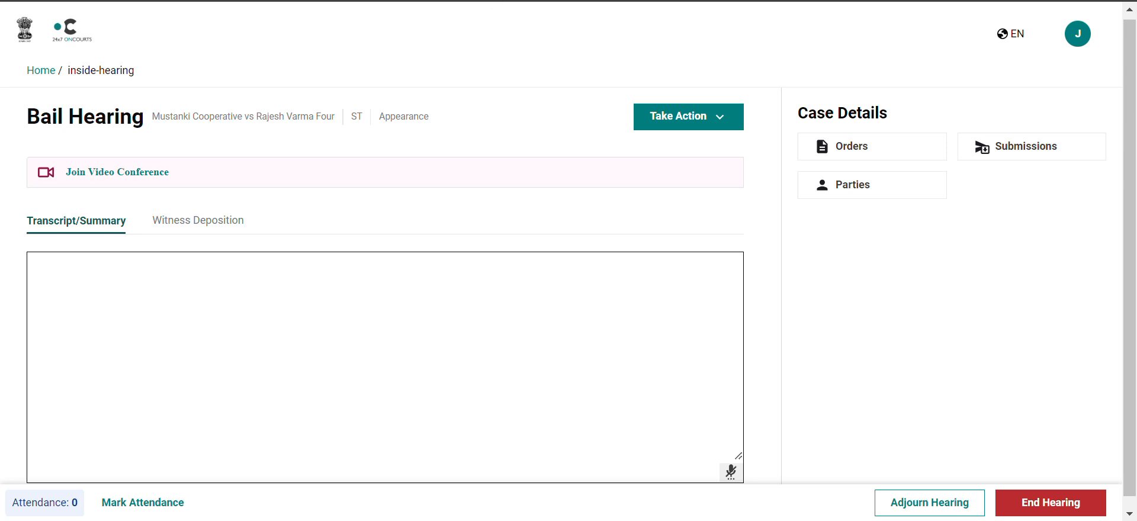
{"action": "left_click", "coordinate": [496, 1]}
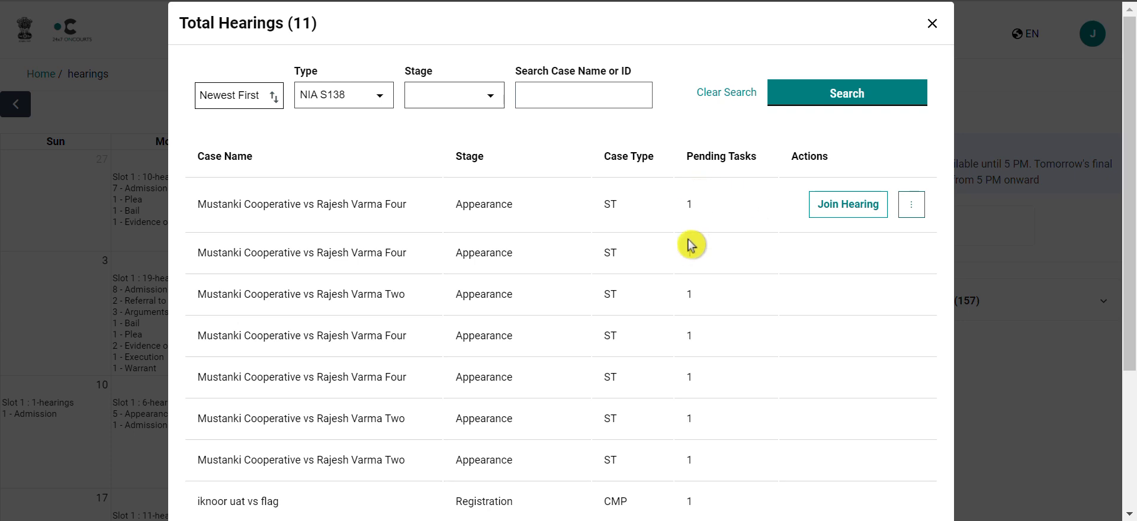
{"action": "left_click", "coordinate": [836, 207]}
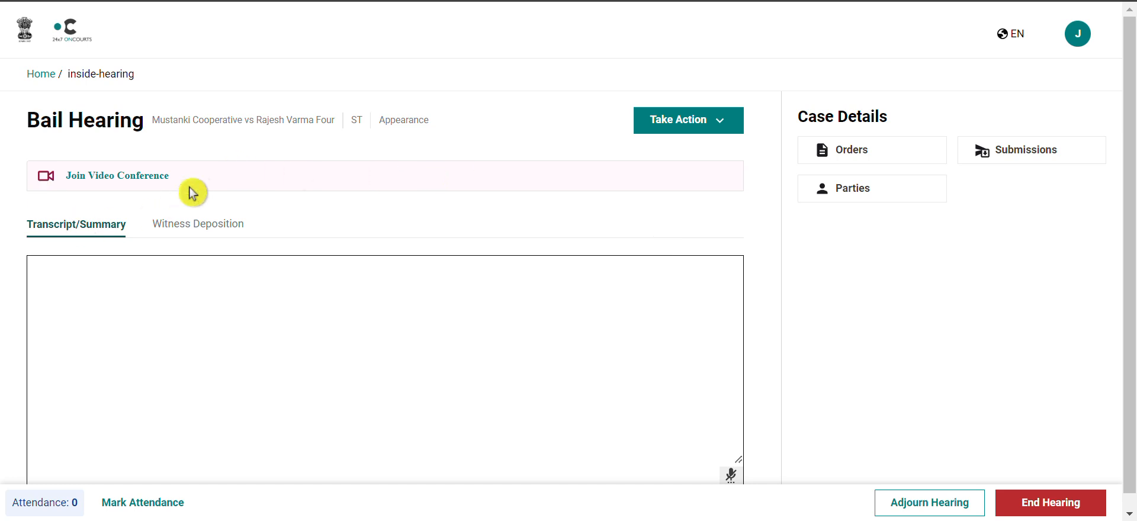
Open the hearing's video conference, turn off the camera in the join preview, and return to the hearing.
{"action": "left_click", "coordinate": [110, 184]}
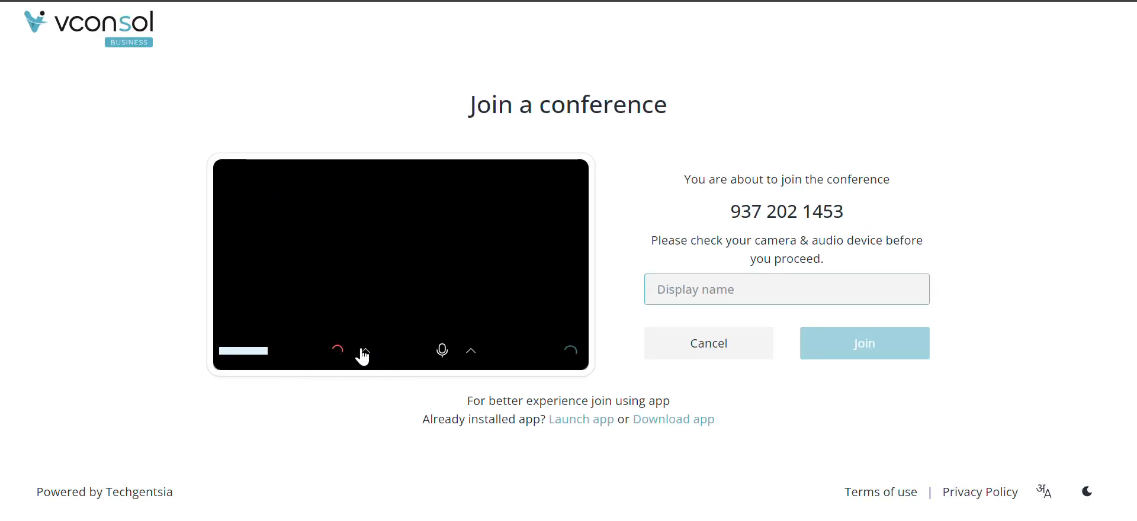
{"action": "left_click", "coordinate": [340, 353]}
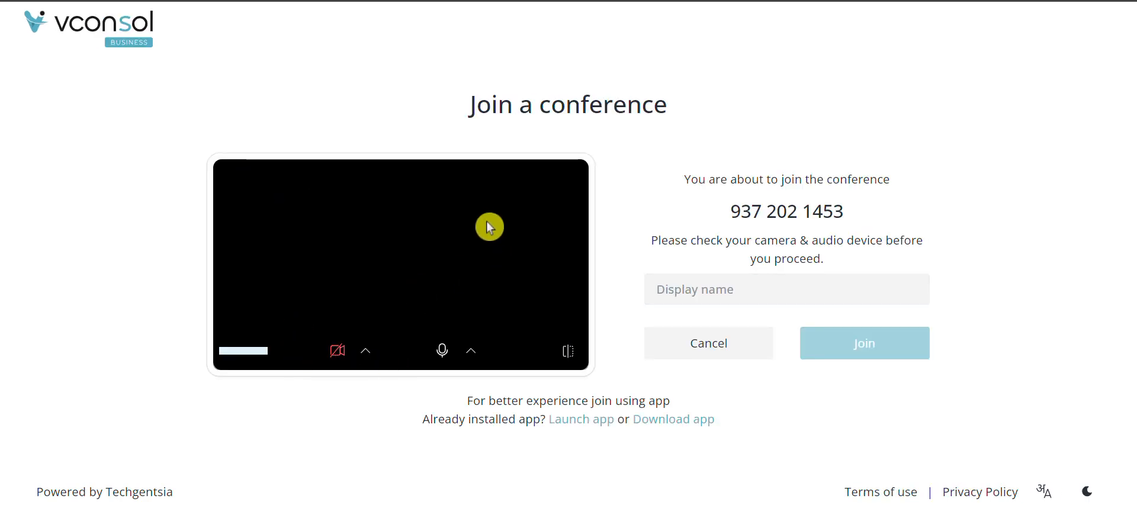
{"action": "left_click", "coordinate": [338, 349]}
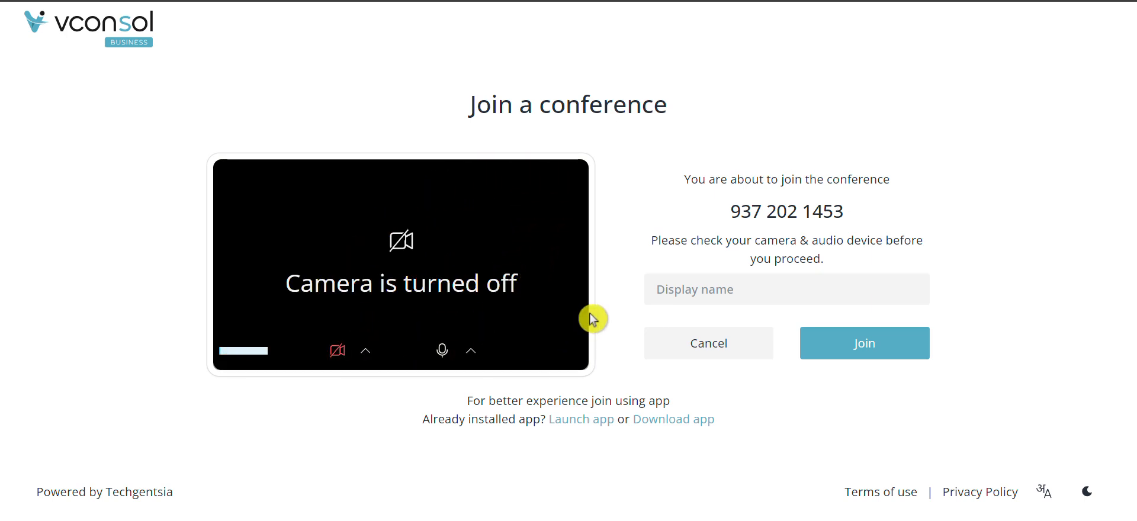
{"action": "left_click", "coordinate": [738, 287]}
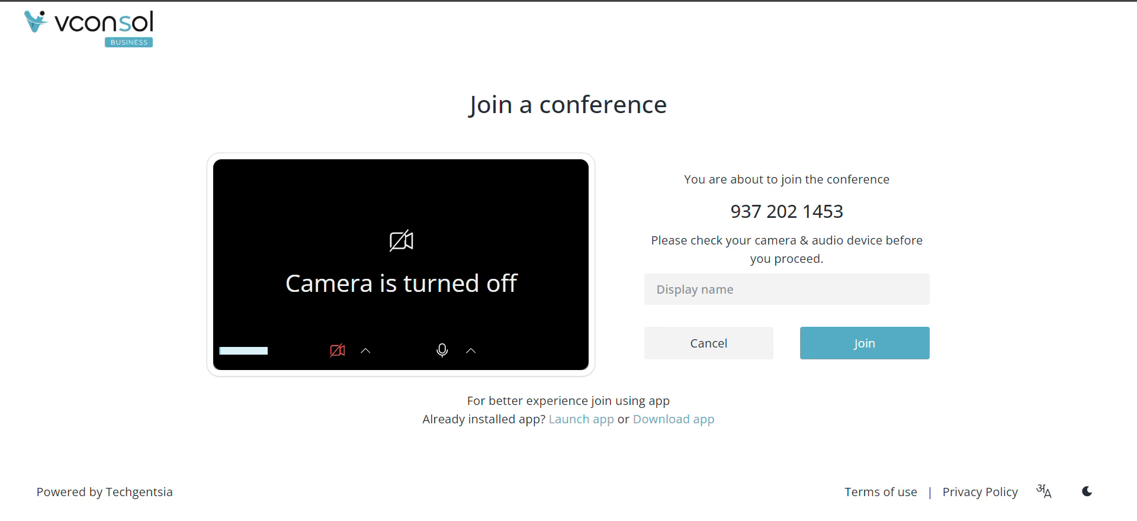
{"action": "left_click", "coordinate": [331, 0]}
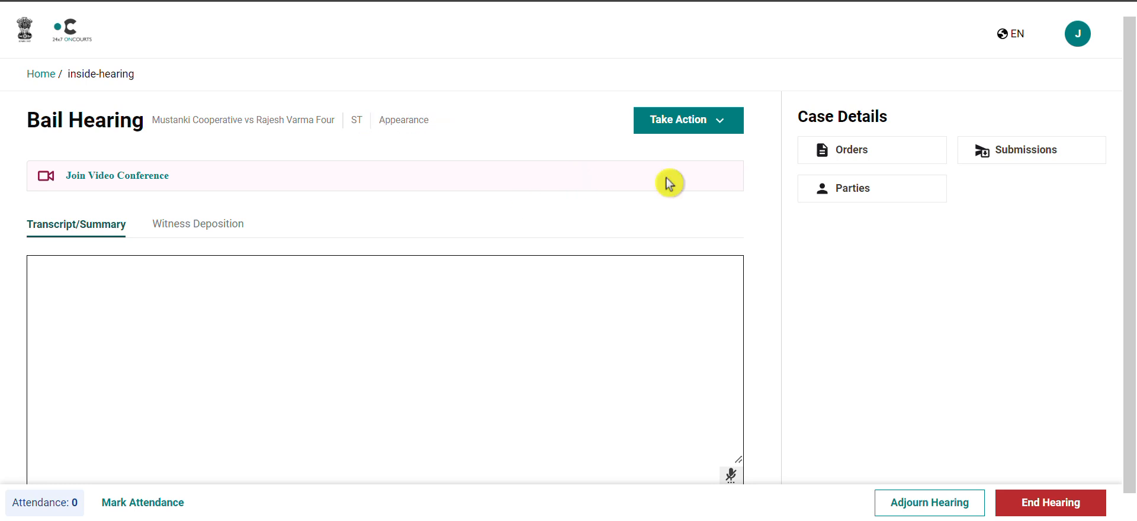
Start generating an order for the hearing and set its order type to Order for Issue Notice.
{"action": "left_click", "coordinate": [722, 132]}
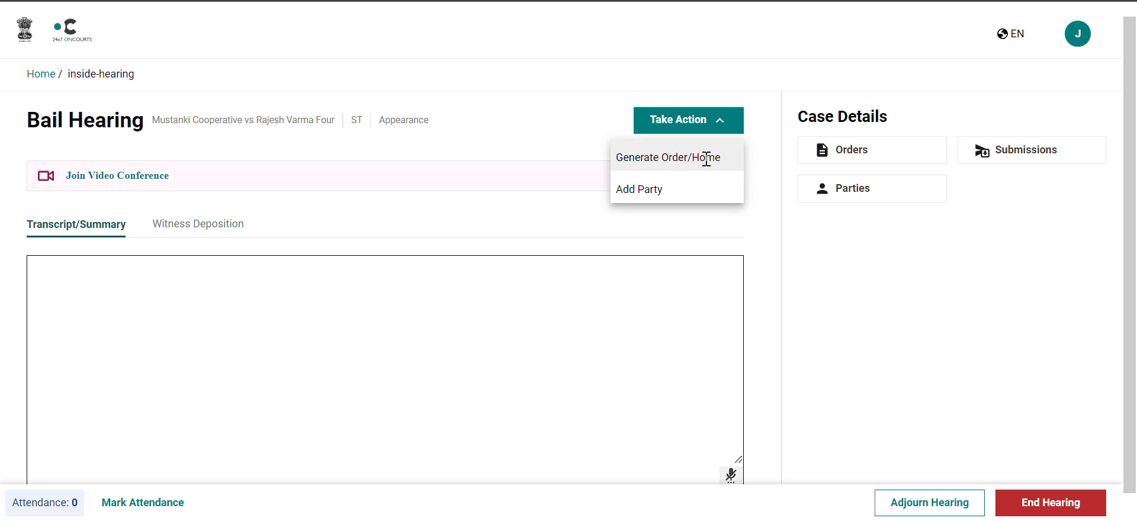
{"action": "left_click", "coordinate": [707, 159]}
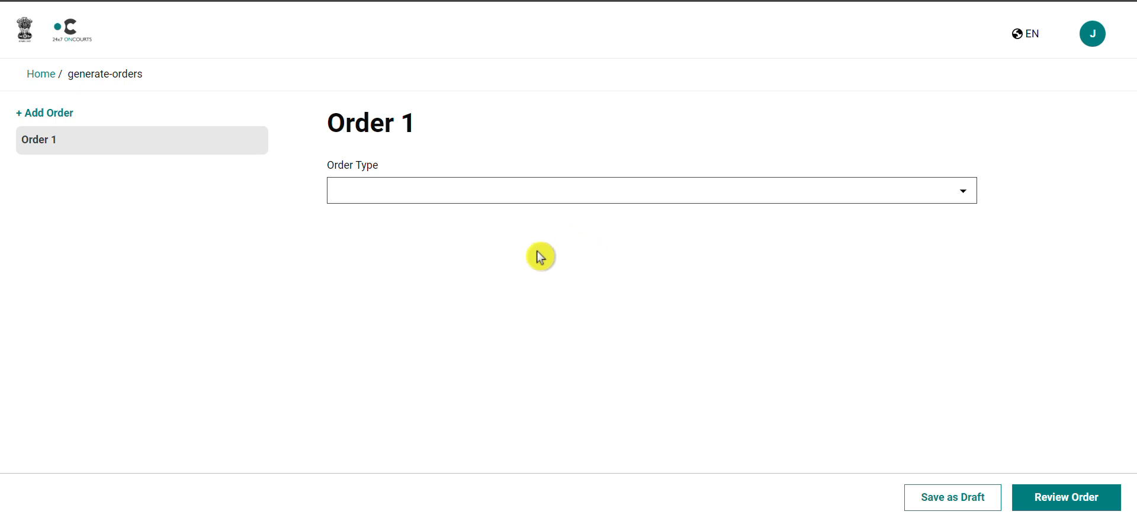
{"action": "left_click", "coordinate": [963, 193]}
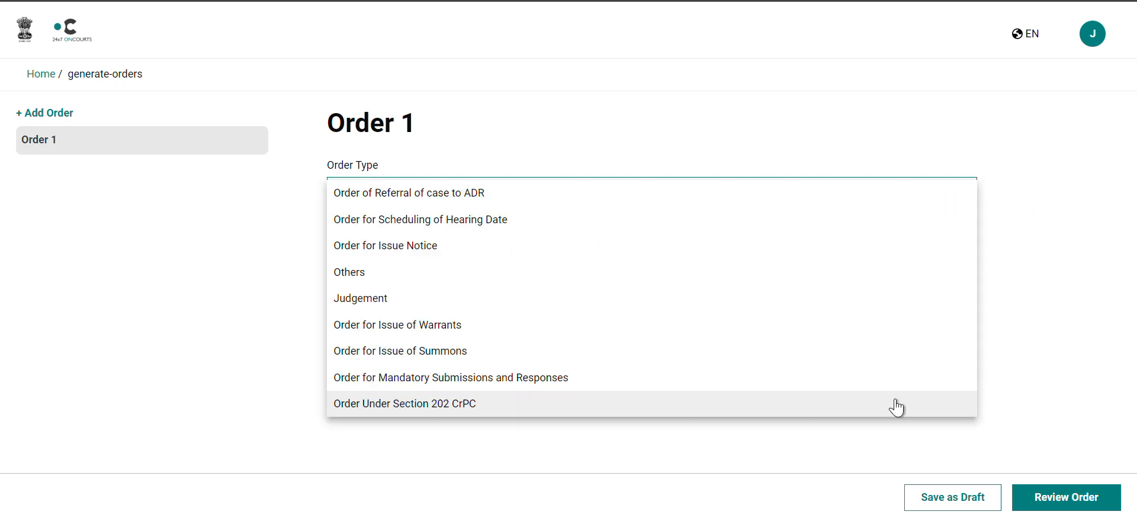
{"action": "left_click", "coordinate": [881, 255]}
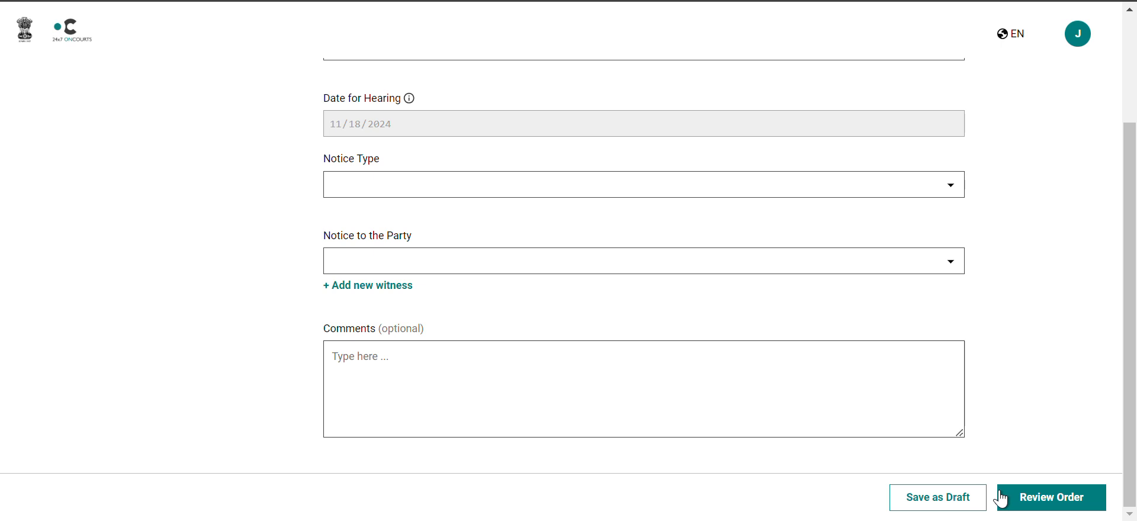
{"action": "scroll", "coordinate": [805, 320], "scroll_direction": "up", "scroll_amount": 3}
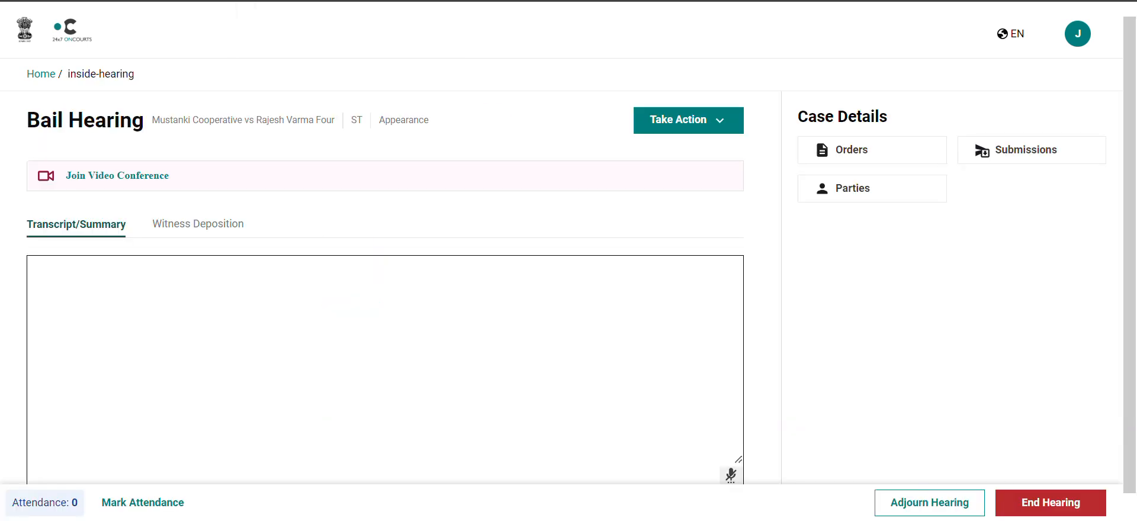
{"action": "left_click", "coordinate": [408, 283]}
Open the case's submissions and go back to the hearing page.
{"action": "left_click", "coordinate": [1000, 155]}
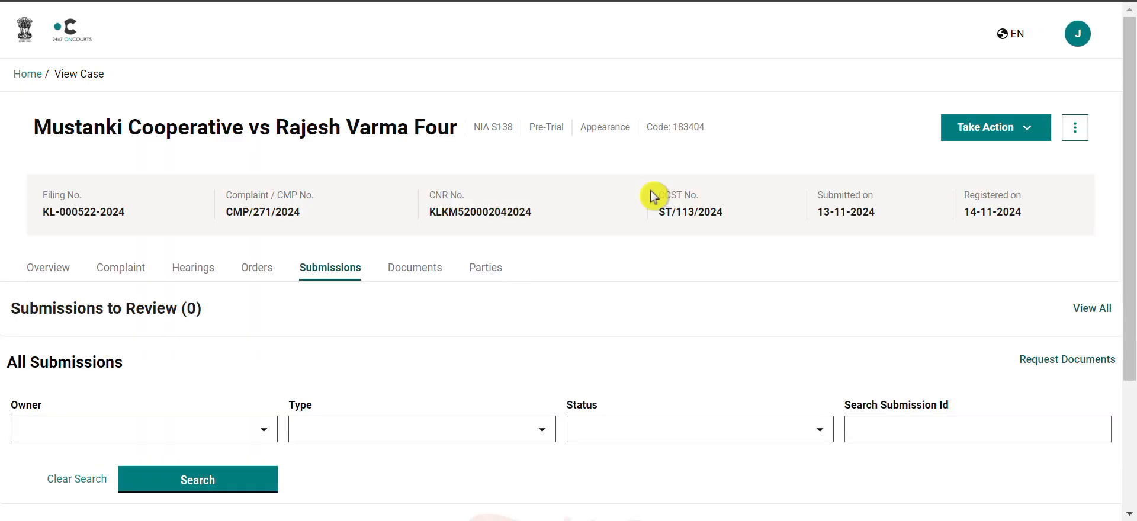
{"action": "scroll", "coordinate": [654, 197], "scroll_direction": "down", "scroll_amount": 1}
{"action": "scroll", "coordinate": [654, 197], "scroll_direction": "up", "scroll_amount": 1}
{"action": "key", "text": "alt+Left"}
Record the transcript summary "Accused represented. Evidence taken in.".
{"action": "scroll", "coordinate": [379, 279], "scroll_direction": "down", "scroll_amount": 1}
{"action": "left_click", "coordinate": [319, 322]}
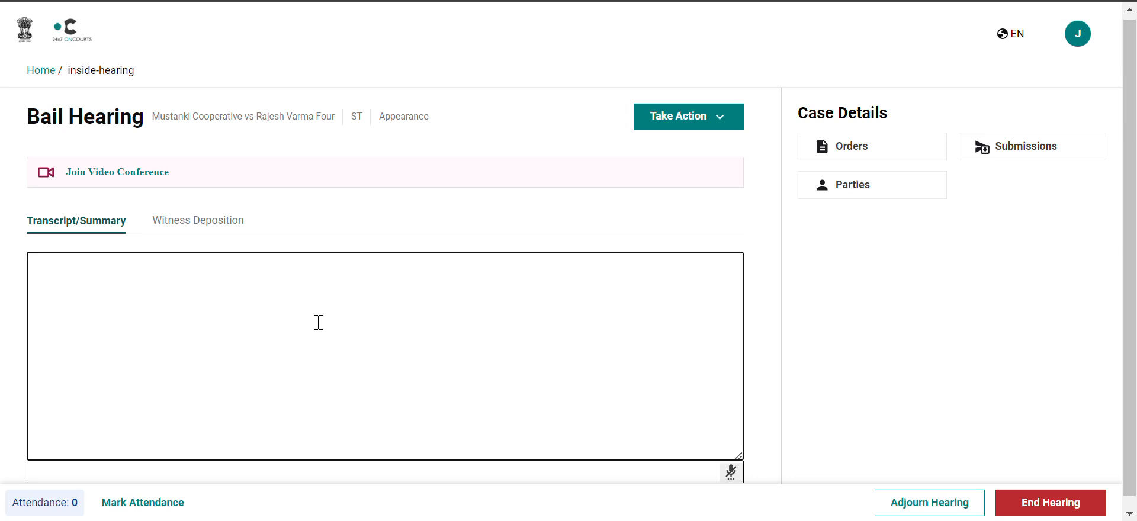
{"action": "type", "text": "Accused represented."}
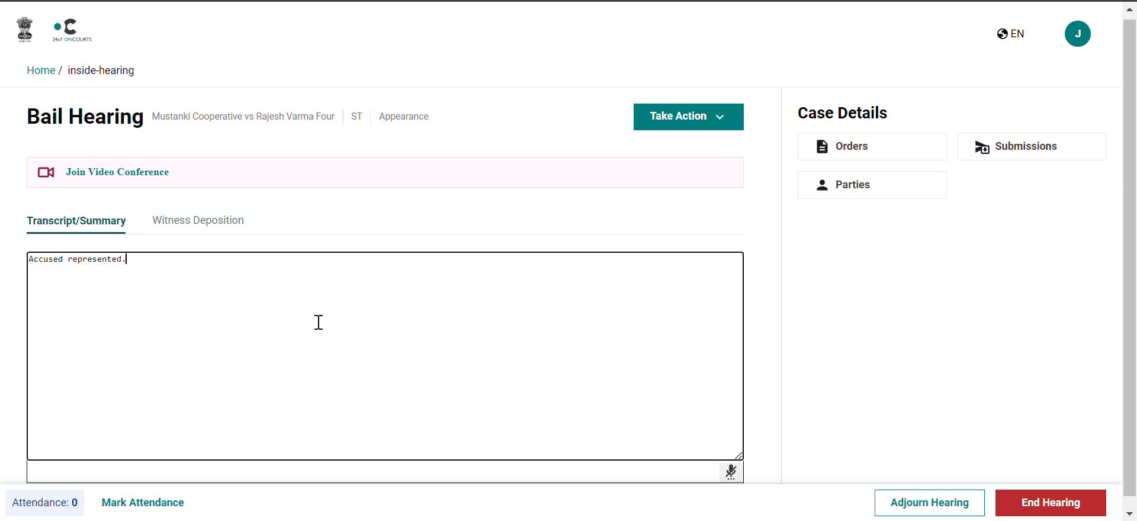
{"action": "type", "text": " Evidence taken in."}
Open the Witness Deposition tab and check the witnesses available for selection.
{"action": "left_click", "coordinate": [217, 222]}
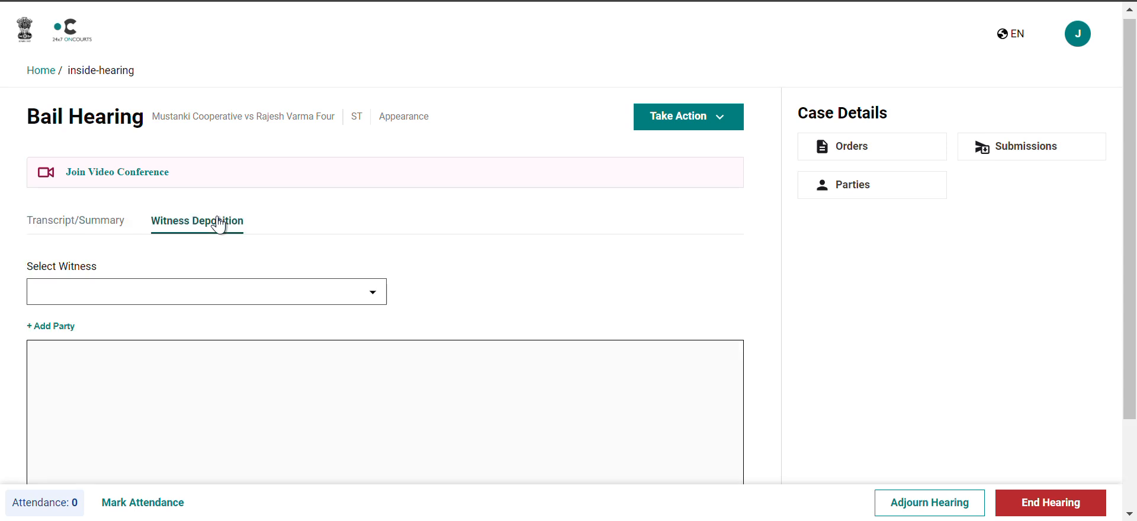
{"action": "scroll", "coordinate": [375, 276], "scroll_direction": "down", "scroll_amount": 2}
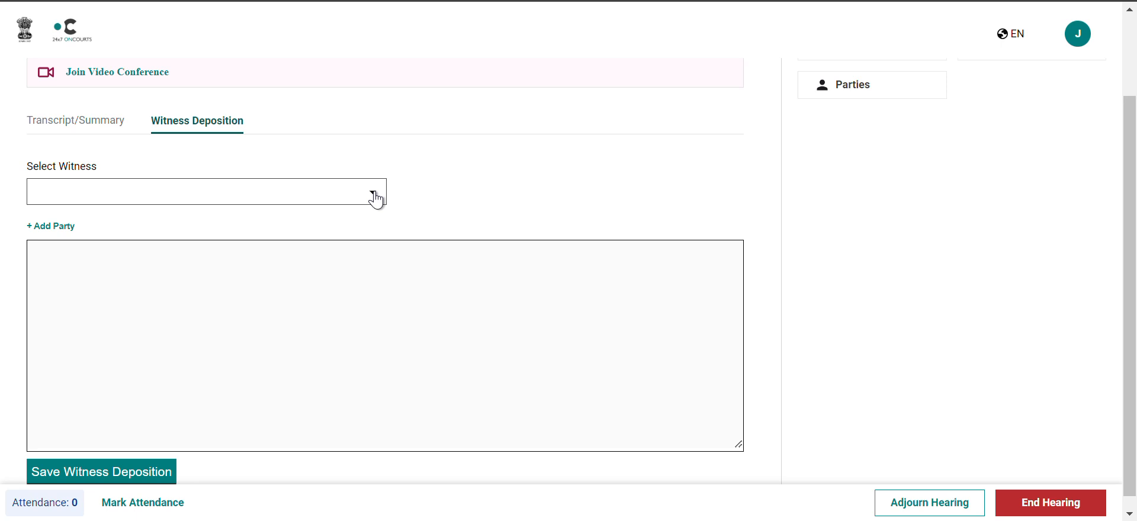
{"action": "left_click", "coordinate": [375, 199]}
{"action": "left_click", "coordinate": [375, 194]}
{"action": "left_click", "coordinate": [375, 196]}
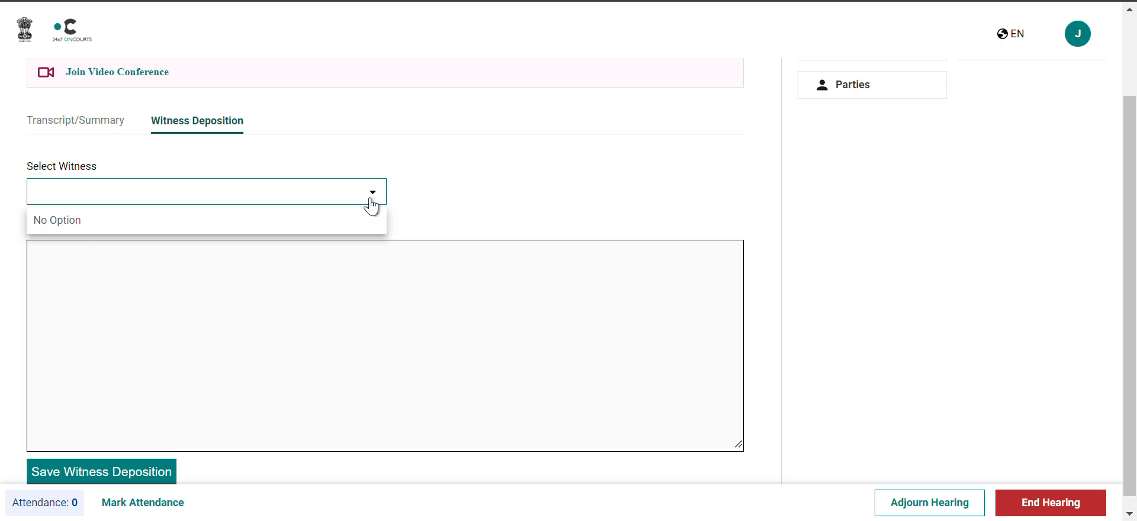
{"action": "left_click", "coordinate": [441, 222]}
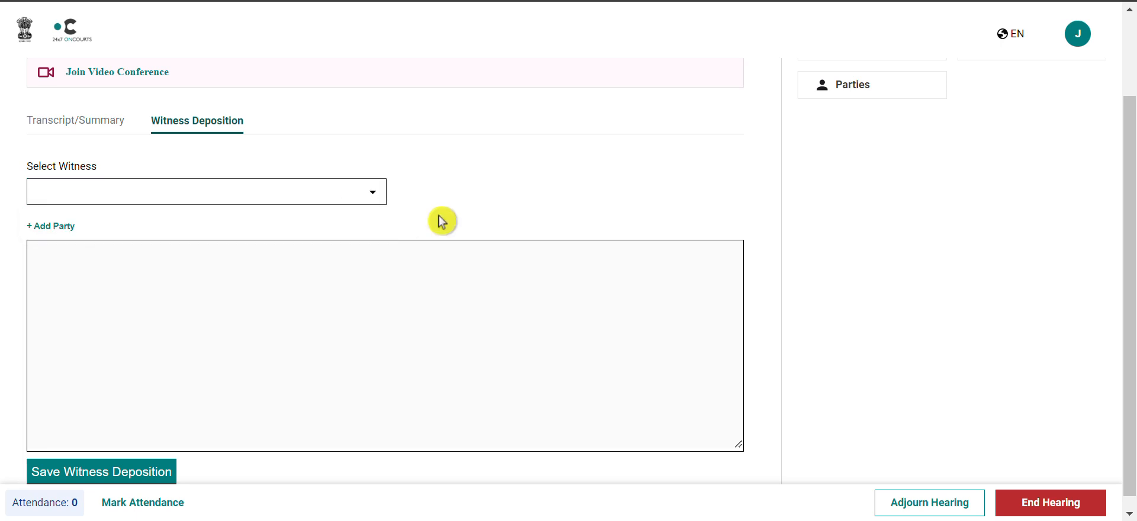
Start adding a new party, set the party type to Witness, and enter the witness's name.
{"action": "left_click", "coordinate": [51, 231]}
{"action": "left_click", "coordinate": [390, 259]}
{"action": "left_click", "coordinate": [598, 259]}
{"action": "left_click", "coordinate": [599, 260]}
{"action": "left_click", "coordinate": [518, 327]}
{"action": "type", "text": "Pooja"}
Enter the witness's phone number and e-mail address.
{"action": "scroll", "coordinate": [517, 325], "scroll_direction": "down", "scroll_amount": 2}
{"action": "left_click", "coordinate": [459, 279]}
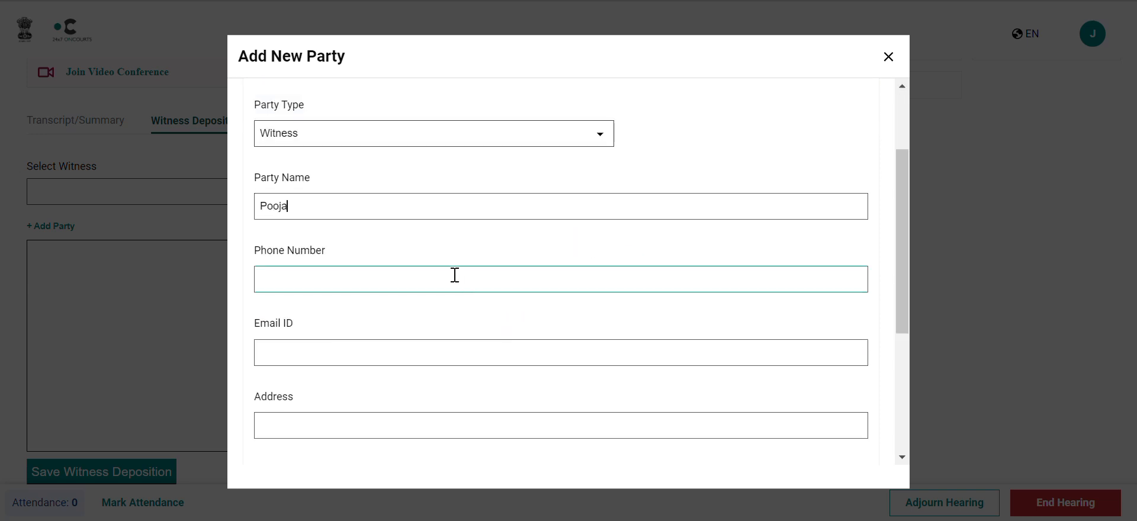
{"action": "left_click", "coordinate": [513, 353]}
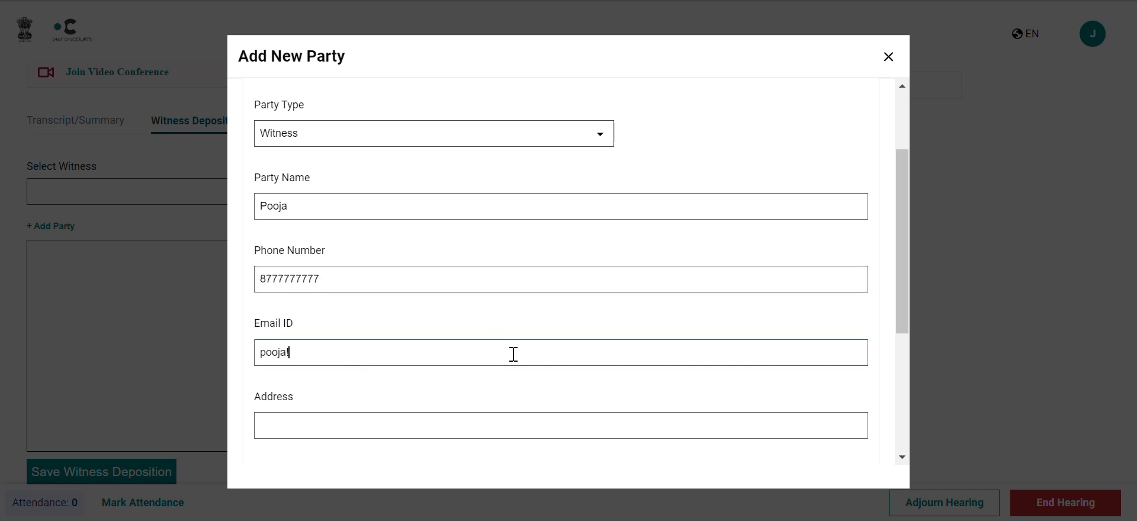
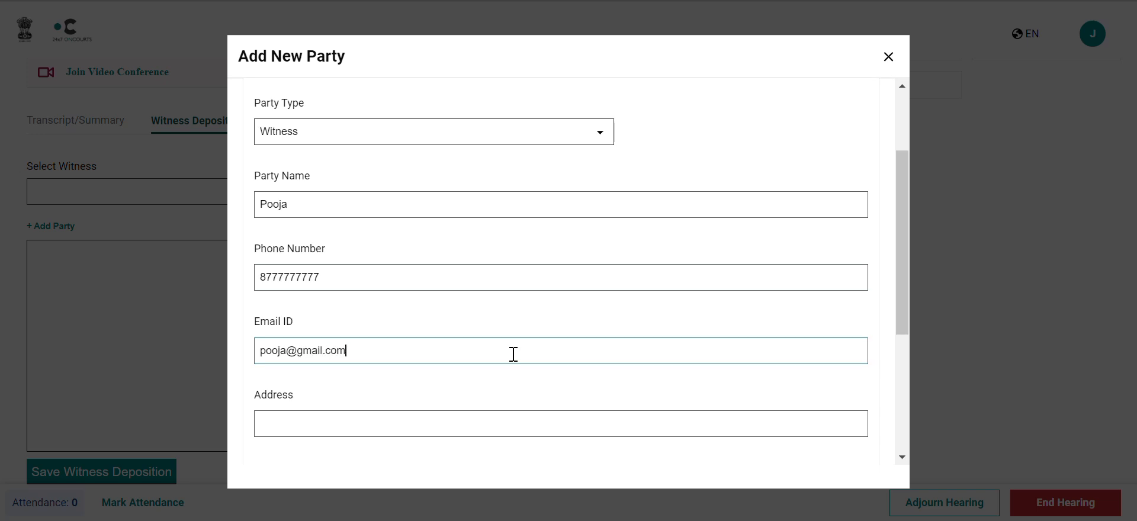
Try to add the new witness party.
{"action": "scroll", "coordinate": [514, 354], "scroll_direction": "down", "scroll_amount": 4}
{"action": "left_click", "coordinate": [516, 360]}
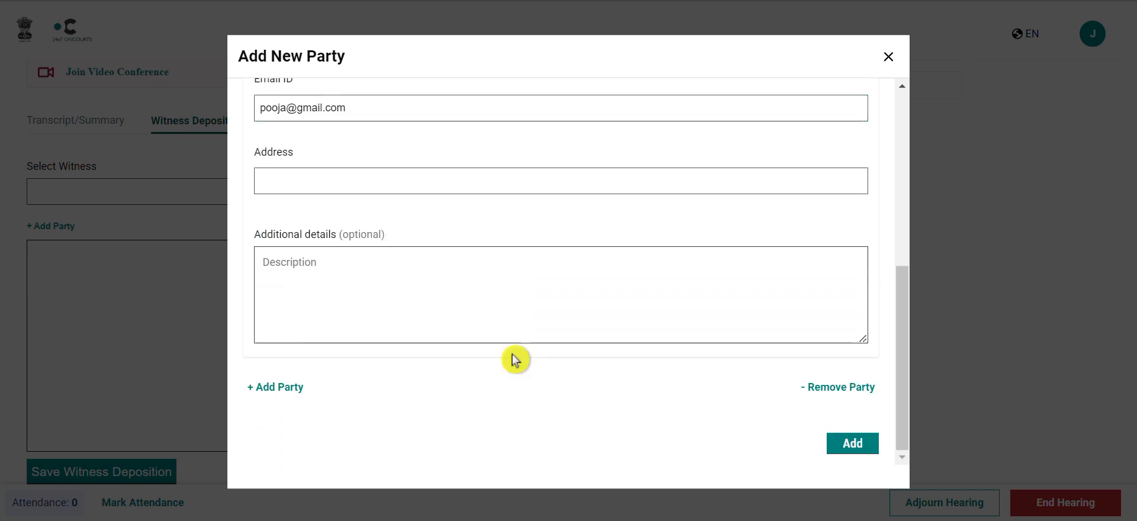
{"action": "left_click", "coordinate": [853, 444]}
Enter the witness's postal address and add the new witness party.
{"action": "left_click", "coordinate": [490, 185]}
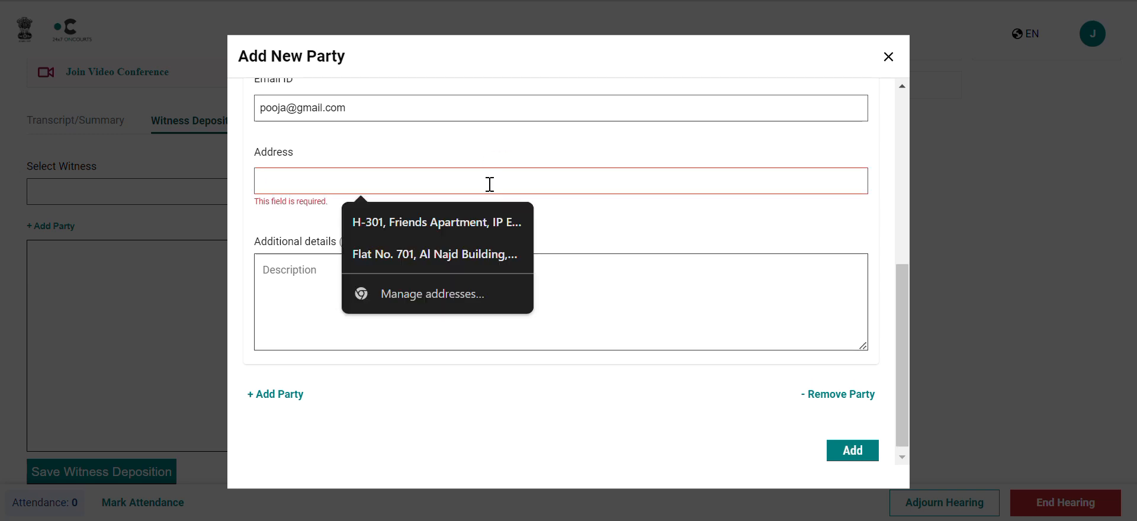
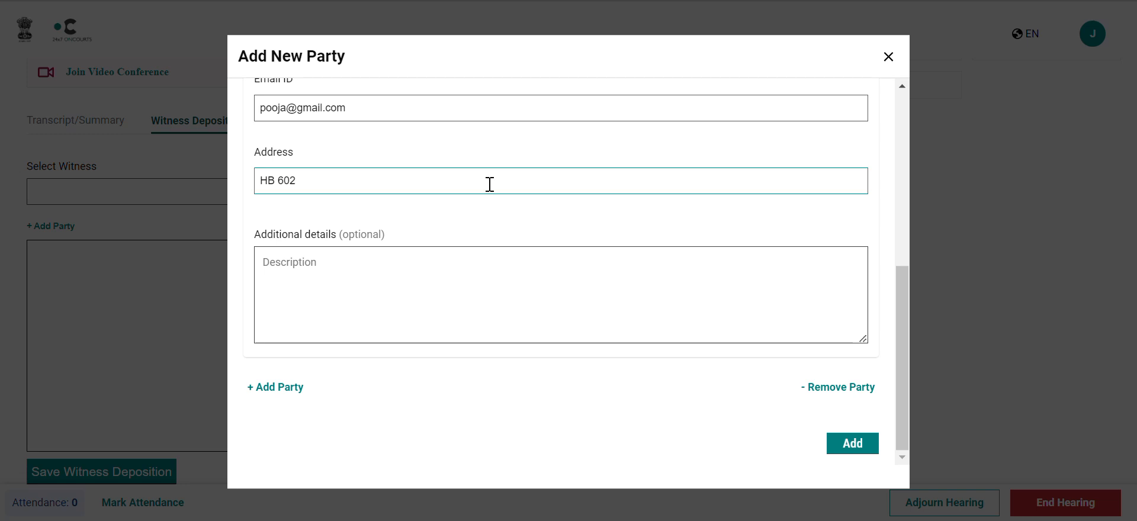
{"action": "left_click", "coordinate": [864, 448]}
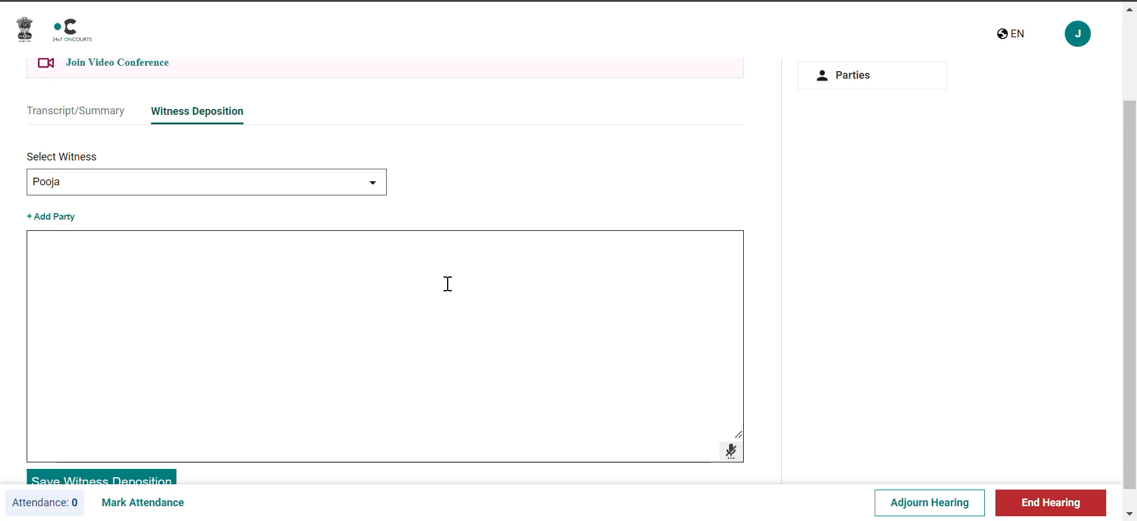
Write a deposition in which the witness states her name, and save the witness deposition.
{"action": "left_click", "coordinate": [373, 236]}
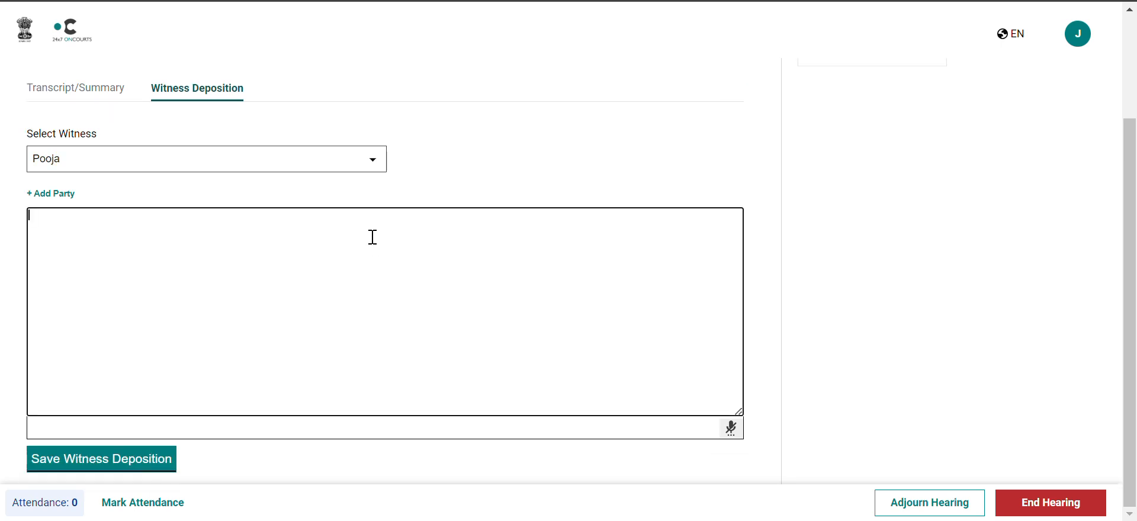
{"action": "type", "text": "My name is Pooja."}
{"action": "left_click", "coordinate": [145, 468]}
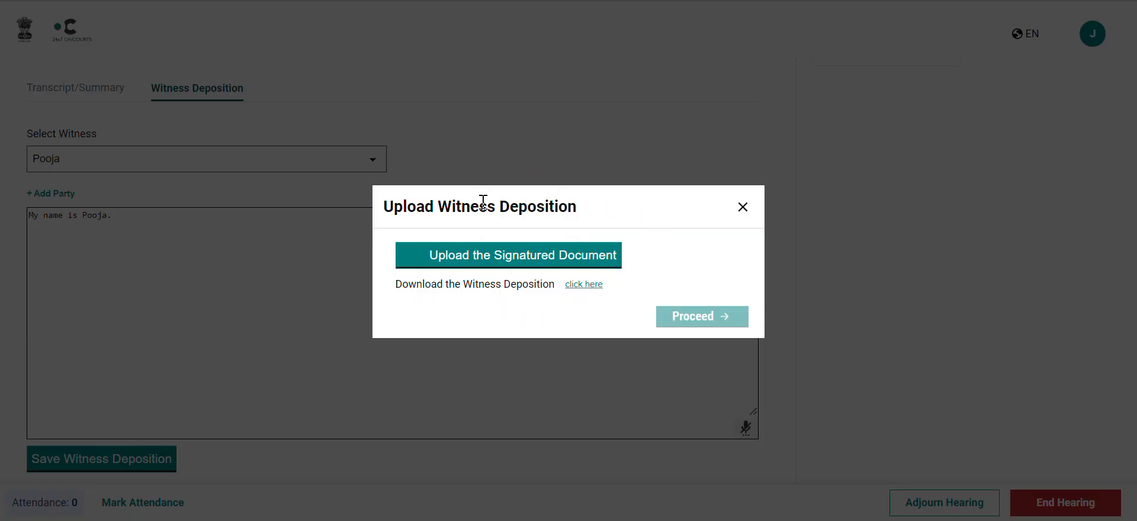
Upload the screenshot image Screenshot 2024-11-13 193929.png as the signed deposition, submit the signature and proceed.
{"action": "left_click", "coordinate": [549, 255]}
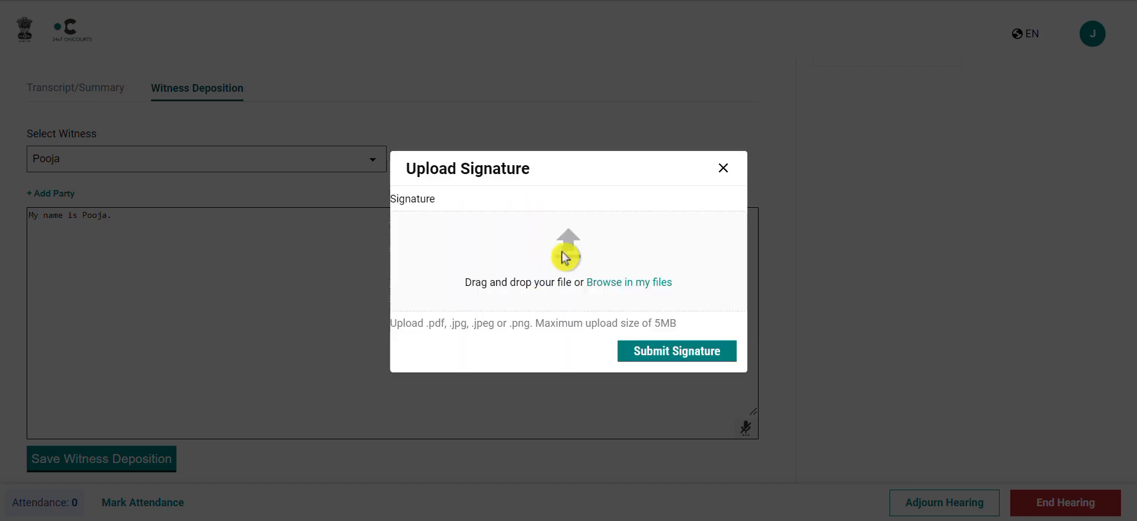
{"action": "left_click", "coordinate": [561, 240]}
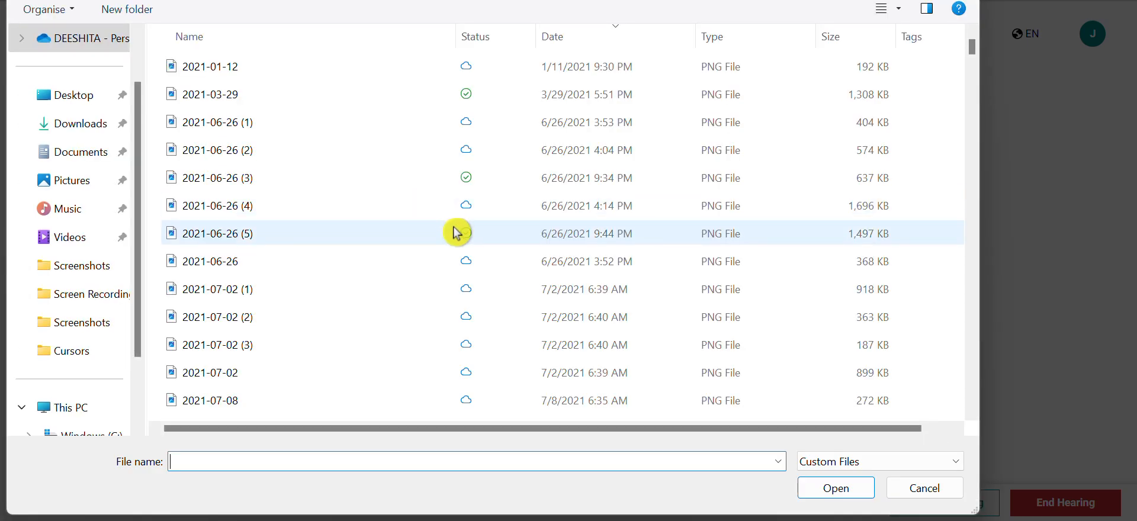
{"action": "scroll", "coordinate": [456, 231], "scroll_direction": "down", "scroll_amount": 10}
{"action": "left_click", "coordinate": [456, 228]}
{"action": "left_click", "coordinate": [835, 488]}
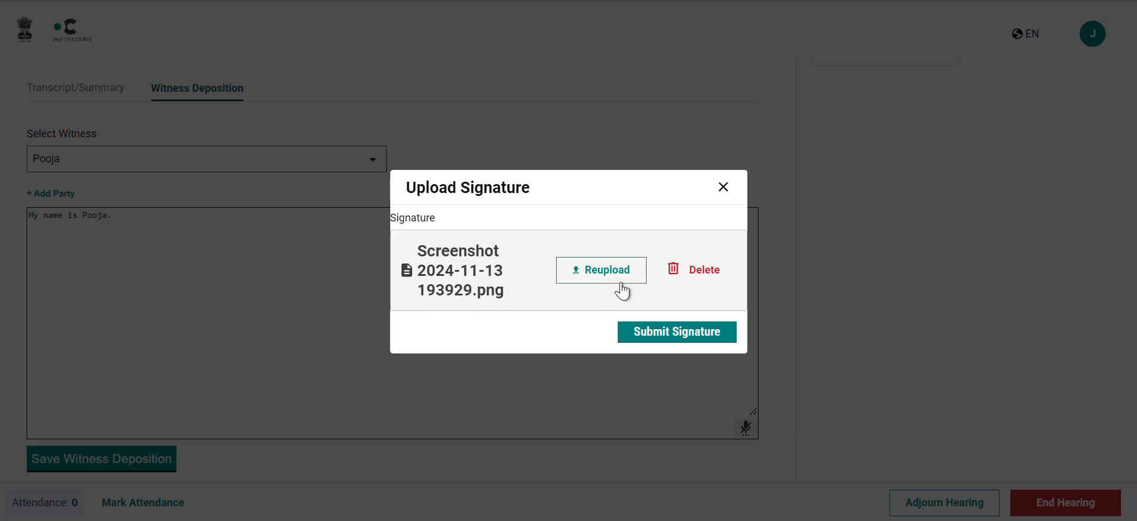
{"action": "left_click", "coordinate": [682, 341]}
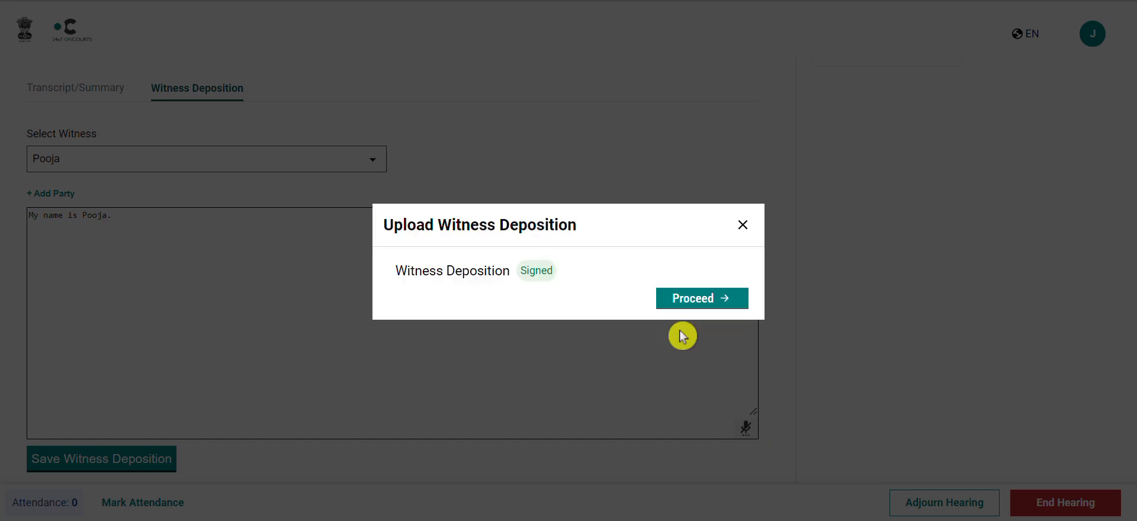
{"action": "left_click", "coordinate": [724, 301]}
End the hearing and confirm the transcript summary to continue to setting the next hearing date.
{"action": "scroll", "coordinate": [734, 277], "scroll_direction": "down", "scroll_amount": 3}
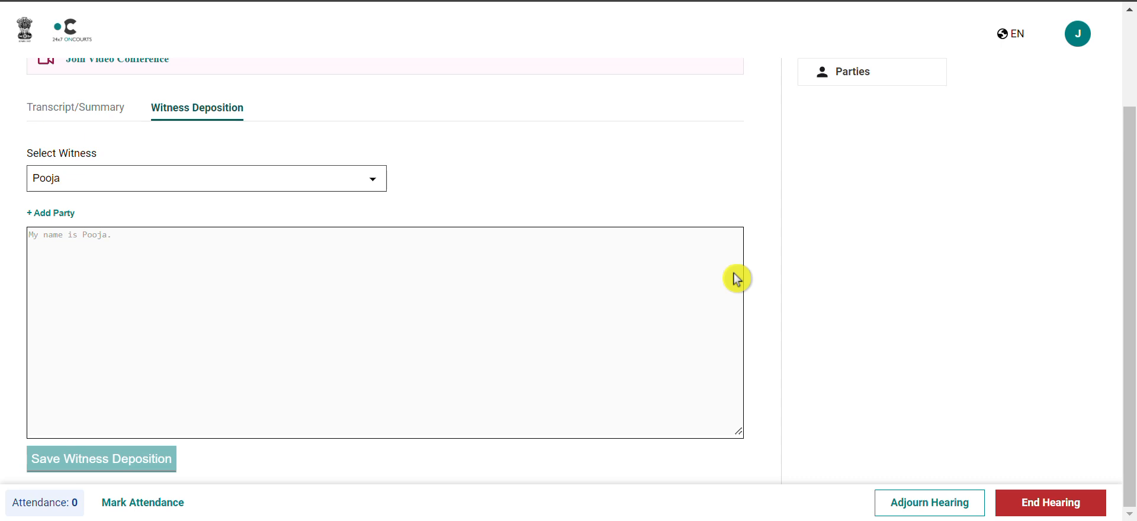
{"action": "left_click", "coordinate": [1068, 504]}
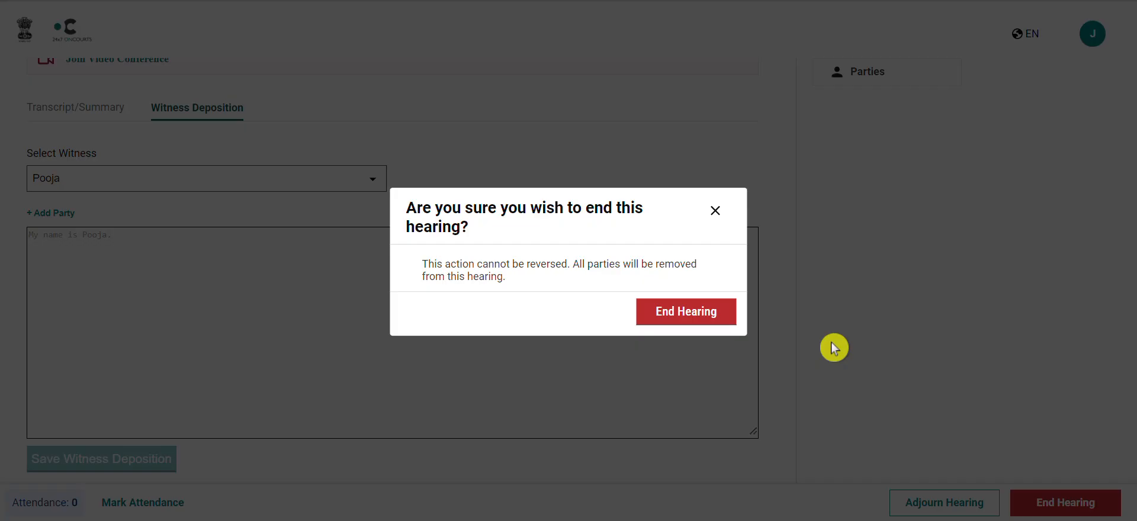
{"action": "left_click", "coordinate": [685, 317]}
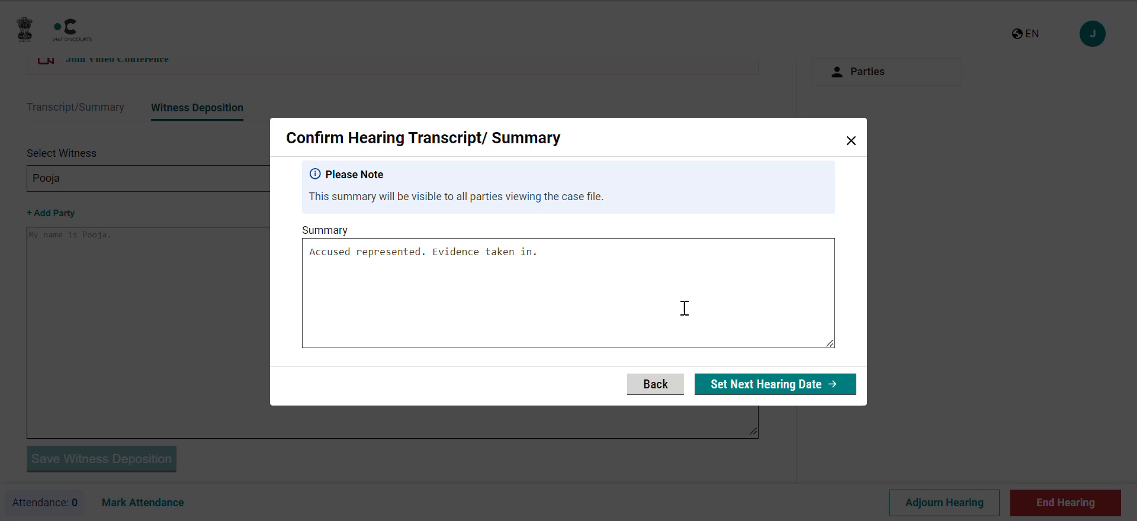
{"action": "left_click", "coordinate": [752, 389]}
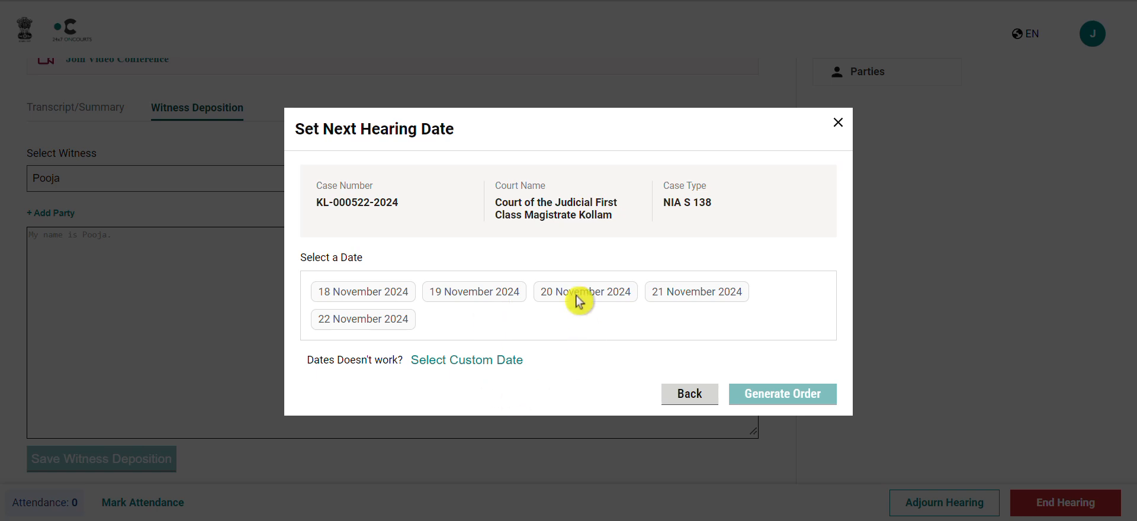
Choose 21 November 2024 as the next hearing date and generate the order.
{"action": "left_click", "coordinate": [689, 301]}
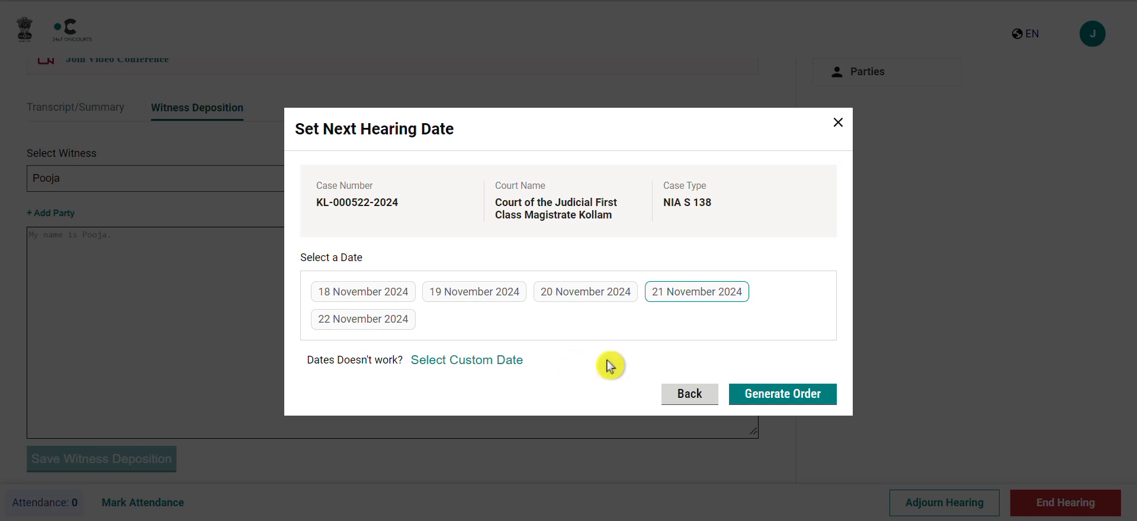
{"action": "left_click", "coordinate": [782, 400]}
Set the order's purpose of hearing to Arguments.
{"action": "scroll", "coordinate": [746, 308], "scroll_direction": "down", "scroll_amount": 6}
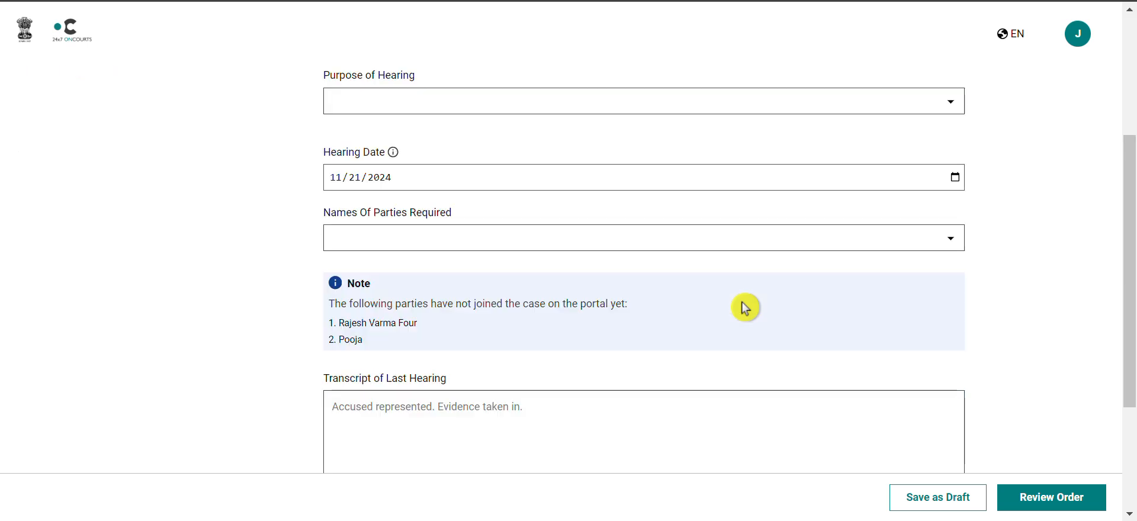
{"action": "scroll", "coordinate": [745, 307], "scroll_direction": "up", "scroll_amount": 6}
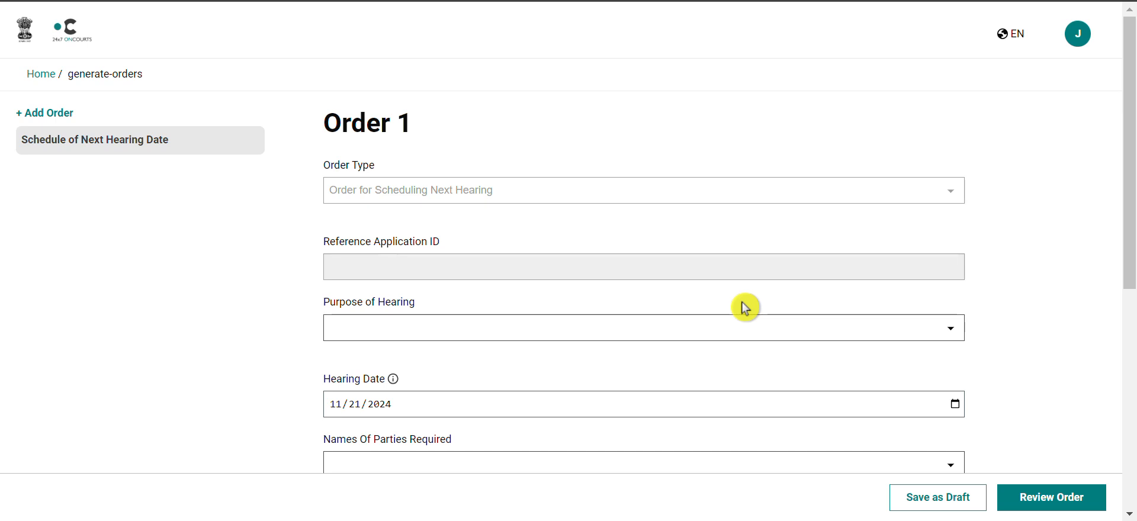
{"action": "scroll", "coordinate": [746, 307], "scroll_direction": "down", "scroll_amount": 5}
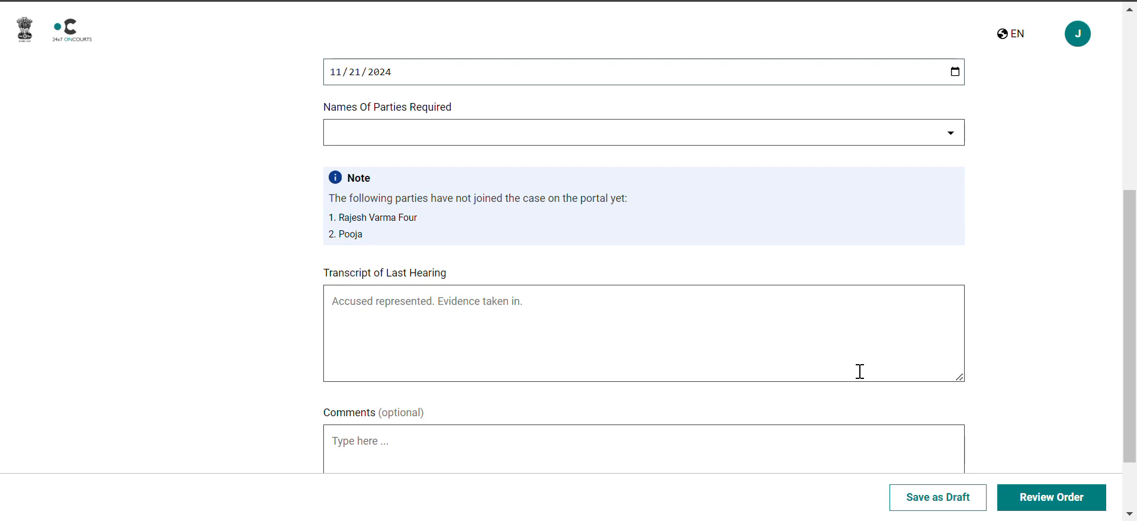
{"action": "scroll", "coordinate": [860, 373], "scroll_direction": "up", "scroll_amount": 4}
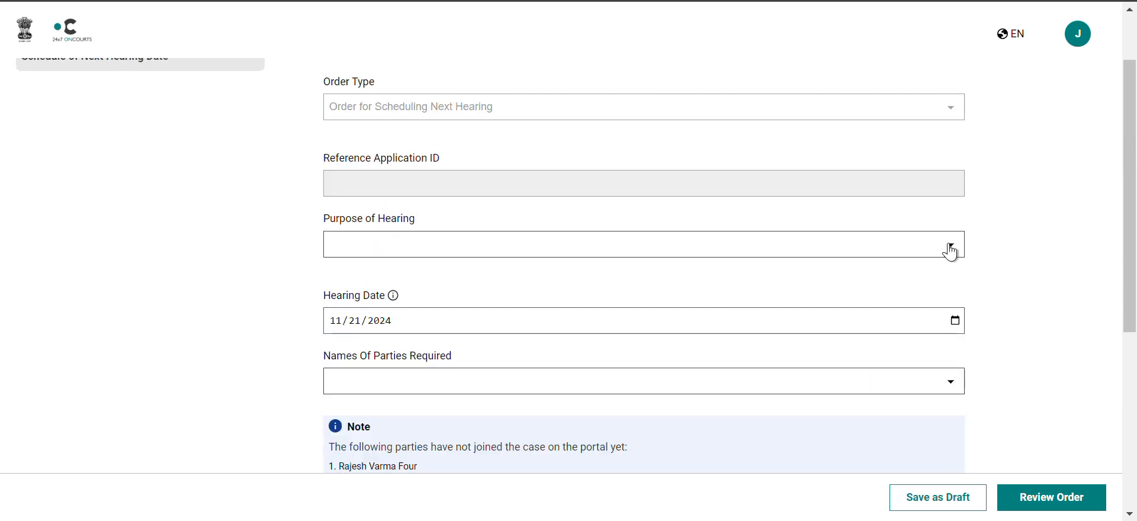
{"action": "left_click", "coordinate": [951, 250]}
{"action": "left_click", "coordinate": [763, 353]}
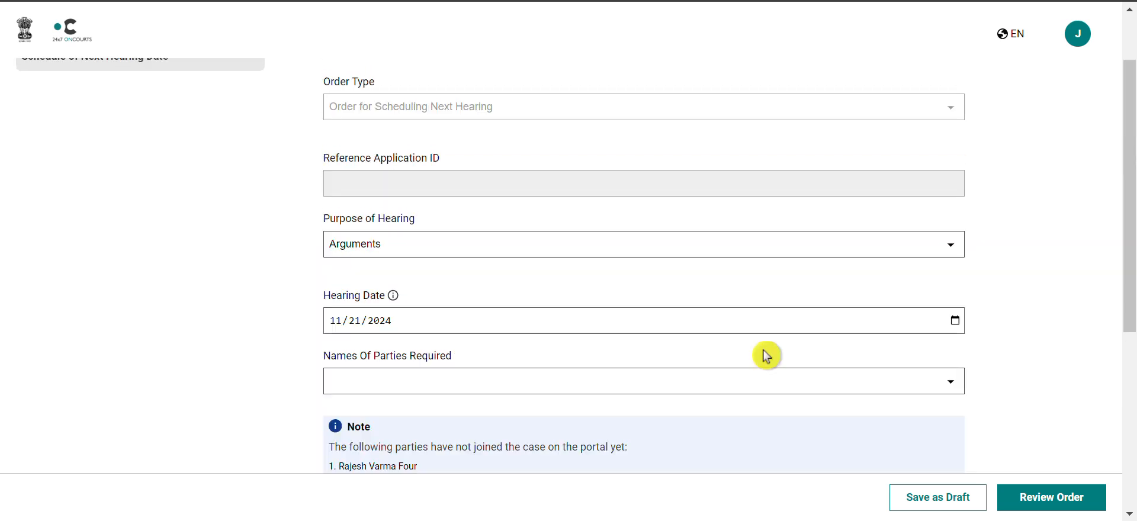
Select the first two listed parties as the names of parties required.
{"action": "left_click", "coordinate": [952, 383]}
{"action": "left_click", "coordinate": [756, 425]}
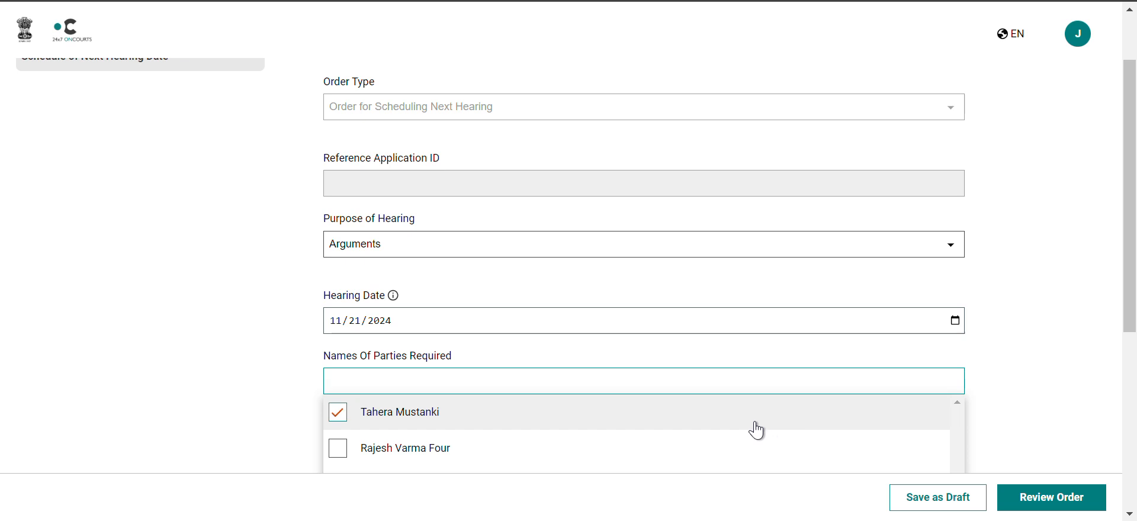
{"action": "left_click", "coordinate": [751, 450]}
{"action": "left_click", "coordinate": [1054, 344]}
Review the order, add your signature, issue the order and close the confirmation.
{"action": "scroll", "coordinate": [1053, 346], "scroll_direction": "down", "scroll_amount": 4}
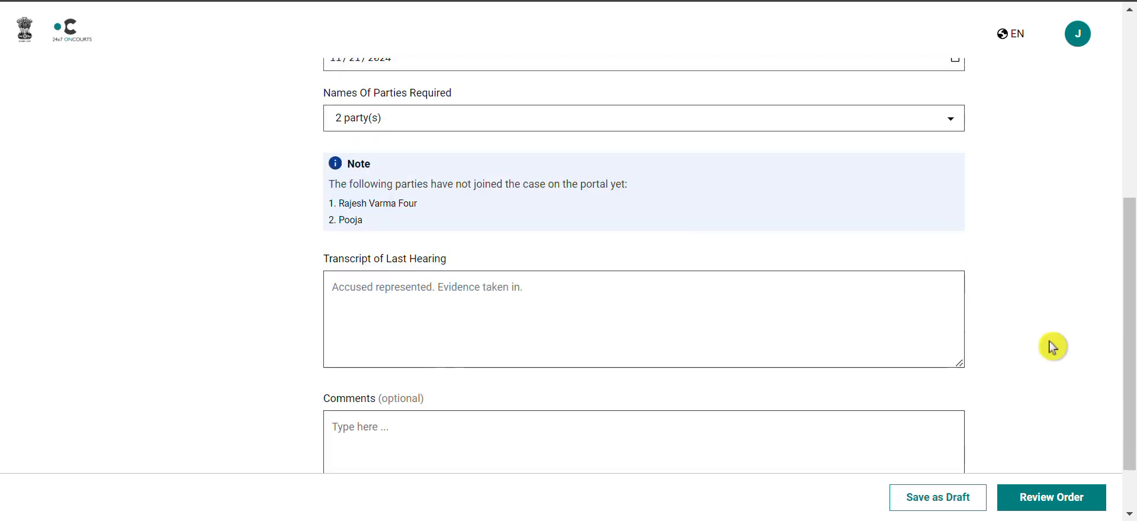
{"action": "scroll", "coordinate": [1053, 343], "scroll_direction": "down", "scroll_amount": 2}
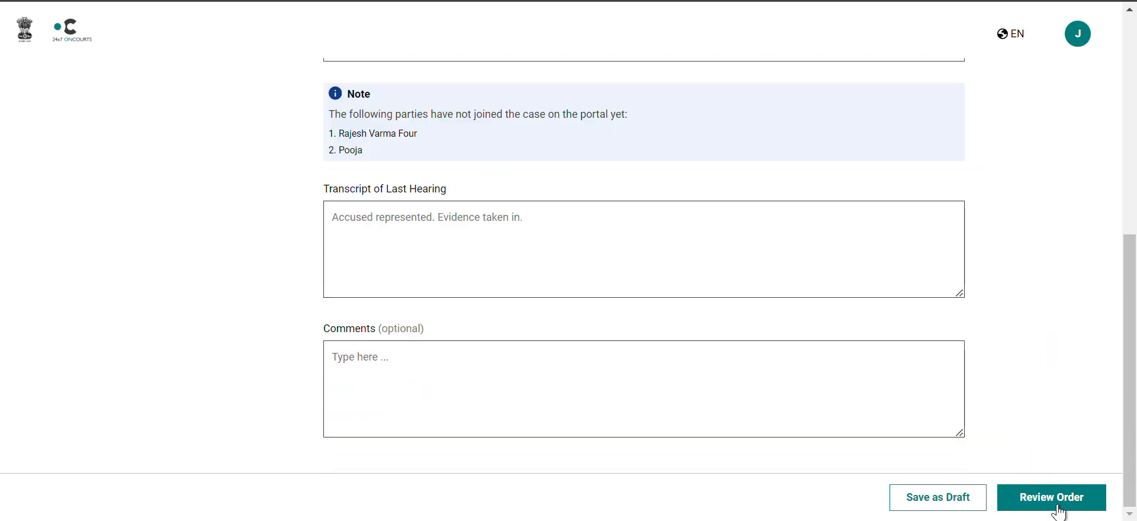
{"action": "left_click", "coordinate": [1058, 508]}
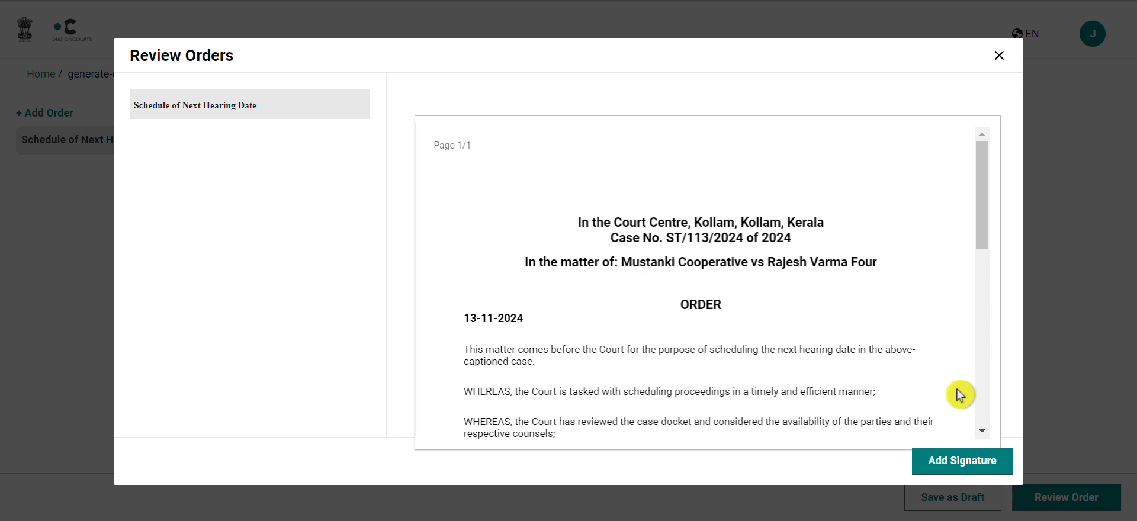
{"action": "left_click", "coordinate": [973, 465]}
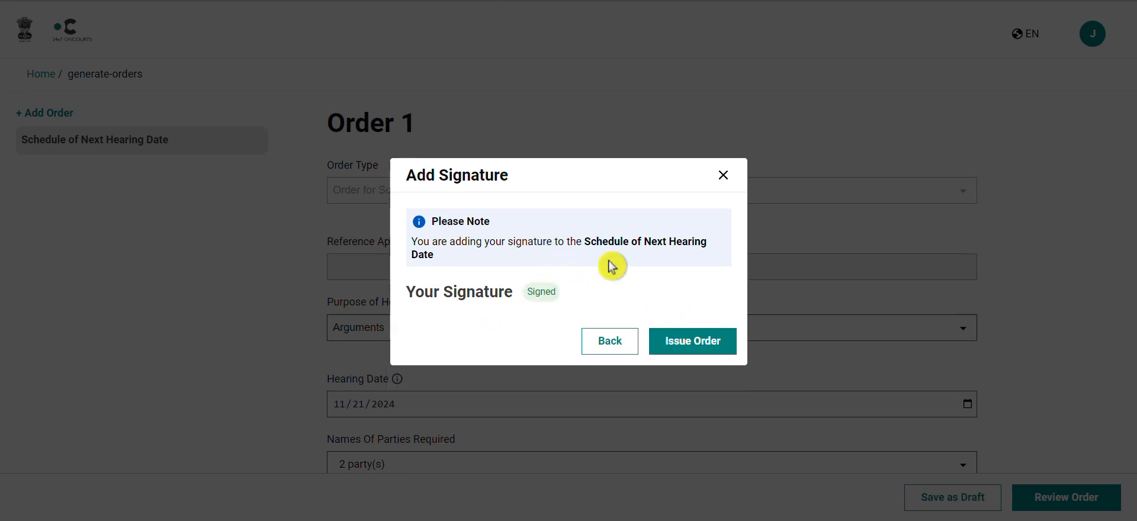
{"action": "left_click", "coordinate": [701, 344]}
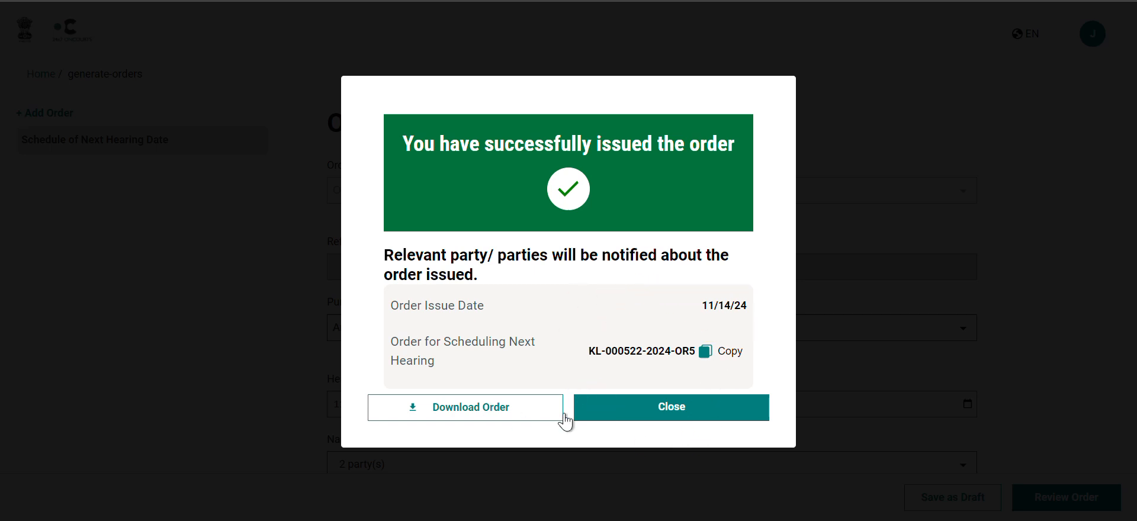
{"action": "left_click", "coordinate": [703, 418]}
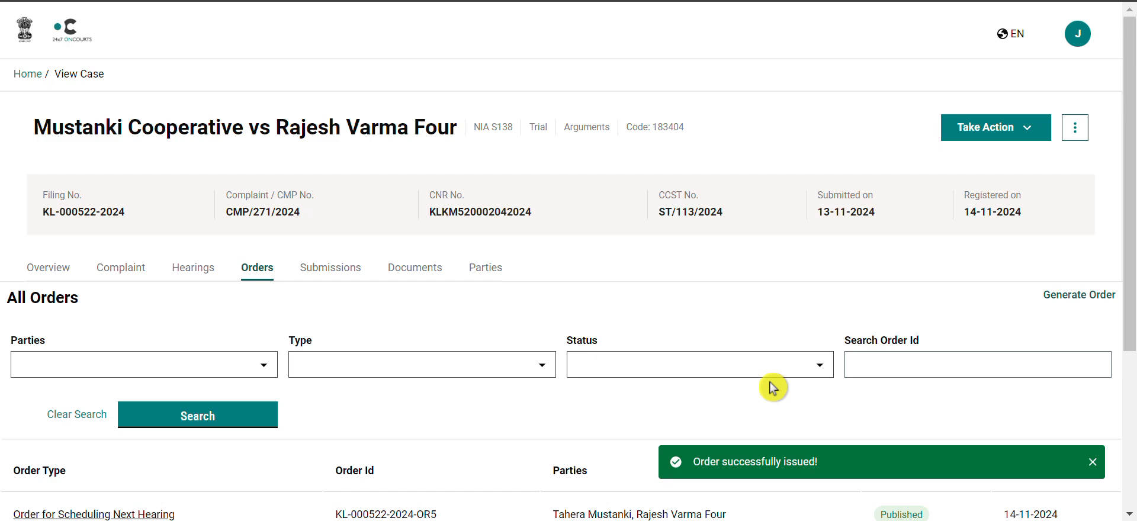
Replace the hearing transcript with 'complainant absent. accused absent.'.
{"action": "scroll", "coordinate": [773, 388], "scroll_direction": "down", "scroll_amount": 1}
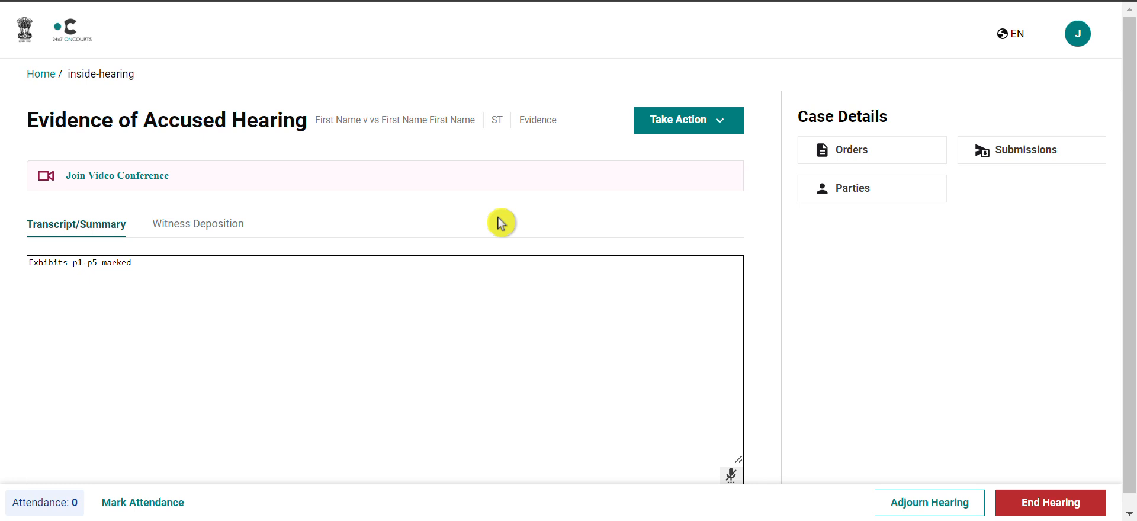
{"action": "left_click_drag", "start_coordinate": [164, 262], "coordinate": [23, 259]}
{"action": "key", "text": "BackSpace"}
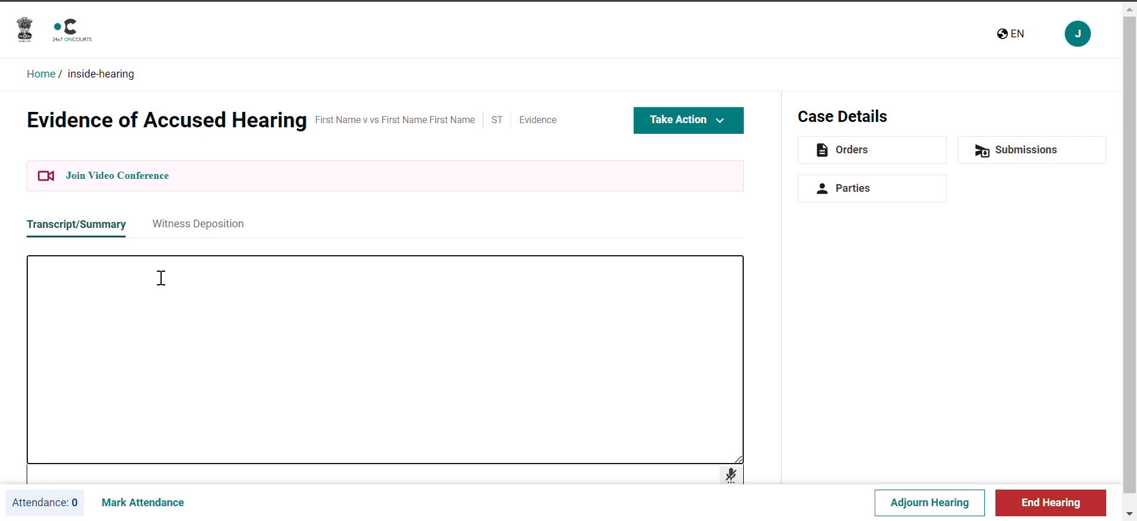
{"action": "type", "text": "complainant absent. accused absent."}
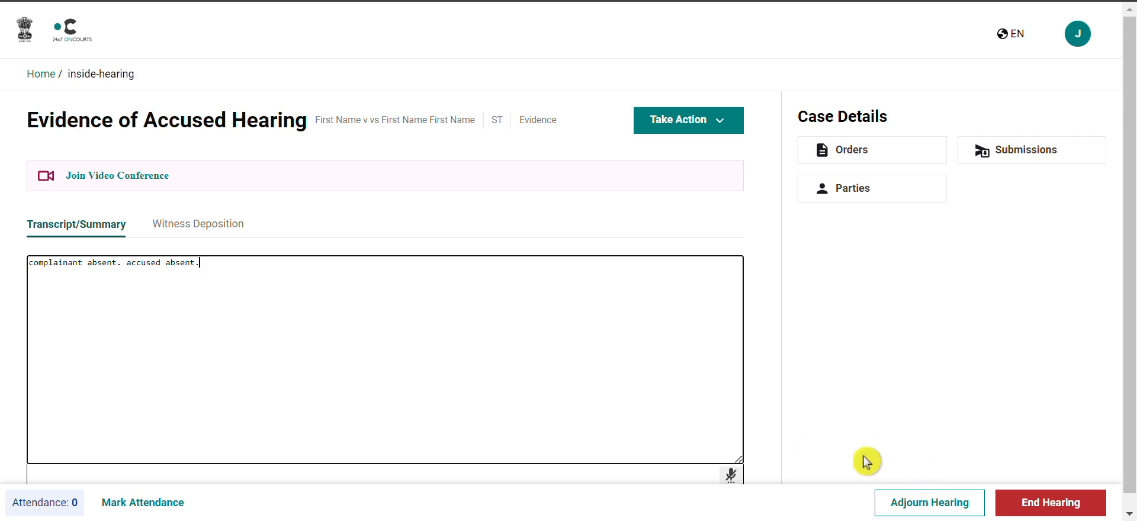
Adjourn the hearing with Lack of Time as the purpose of adjournment.
{"action": "left_click", "coordinate": [925, 508]}
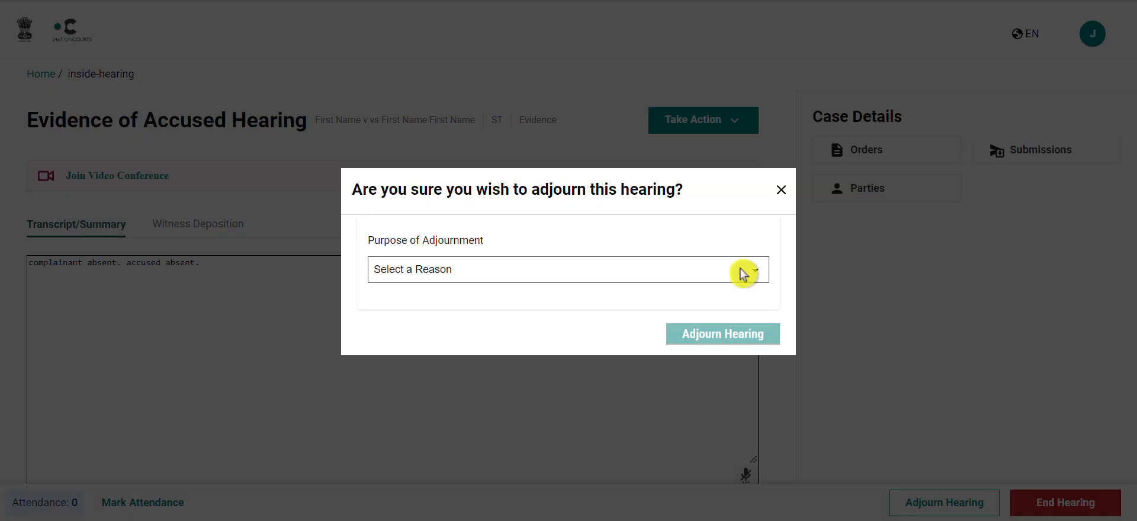
{"action": "left_click", "coordinate": [751, 275]}
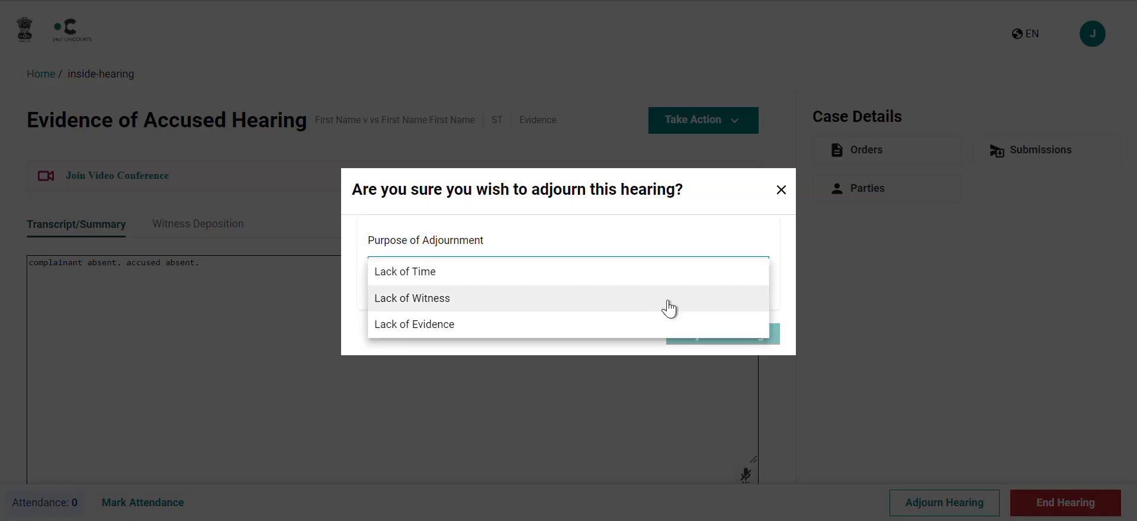
{"action": "left_click", "coordinate": [646, 270]}
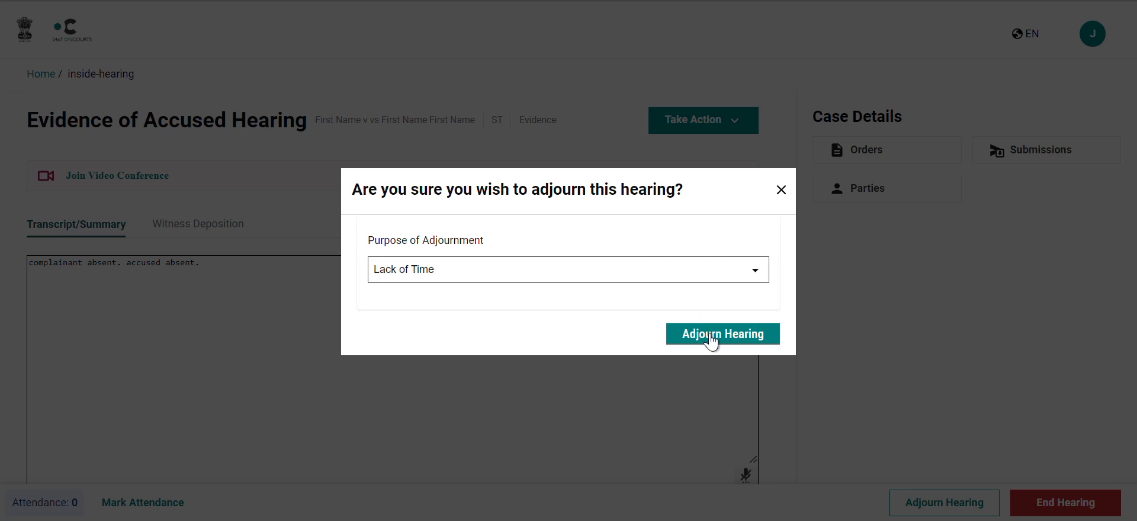
{"action": "left_click", "coordinate": [711, 338]}
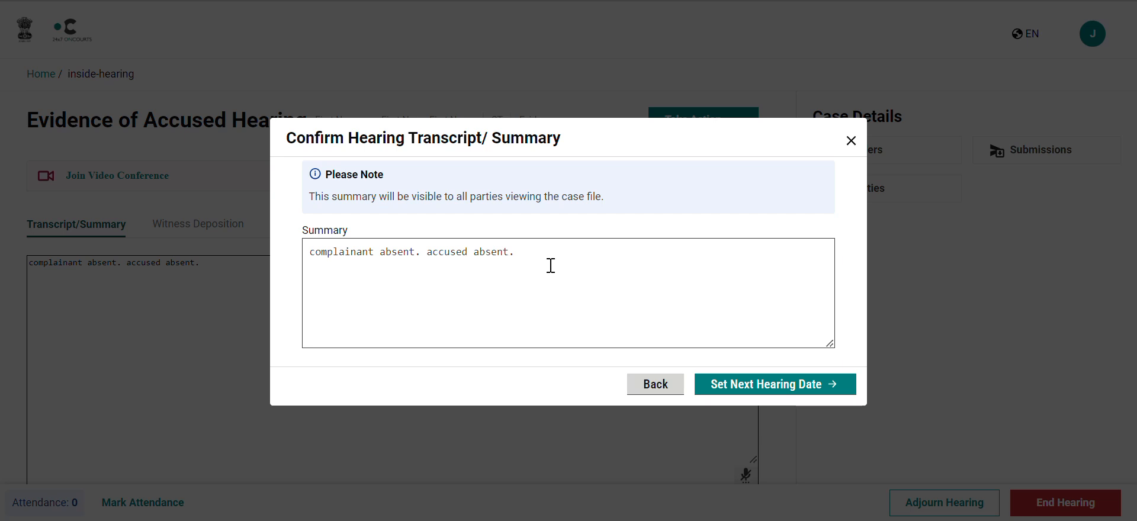
Confirm the hearing summary, choose 21 November 2024 as the next hearing date, and generate the scheduling order.
{"action": "left_click", "coordinate": [753, 390]}
{"action": "left_click", "coordinate": [709, 294]}
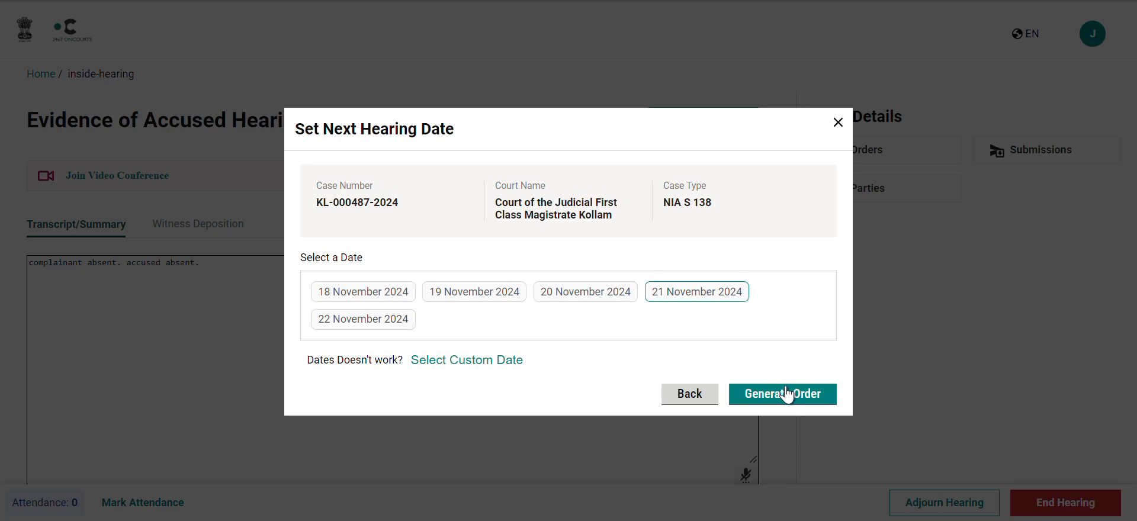
{"action": "left_click", "coordinate": [786, 394]}
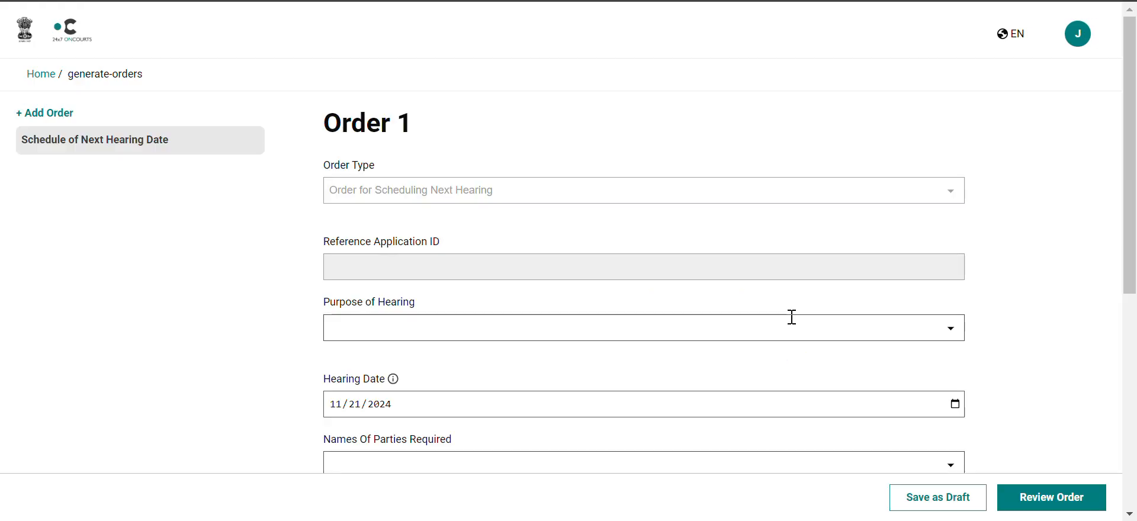
{"action": "scroll", "coordinate": [968, 348], "scroll_direction": "down", "scroll_amount": 5}
{"action": "scroll", "coordinate": [969, 348], "scroll_direction": "up", "scroll_amount": 5}
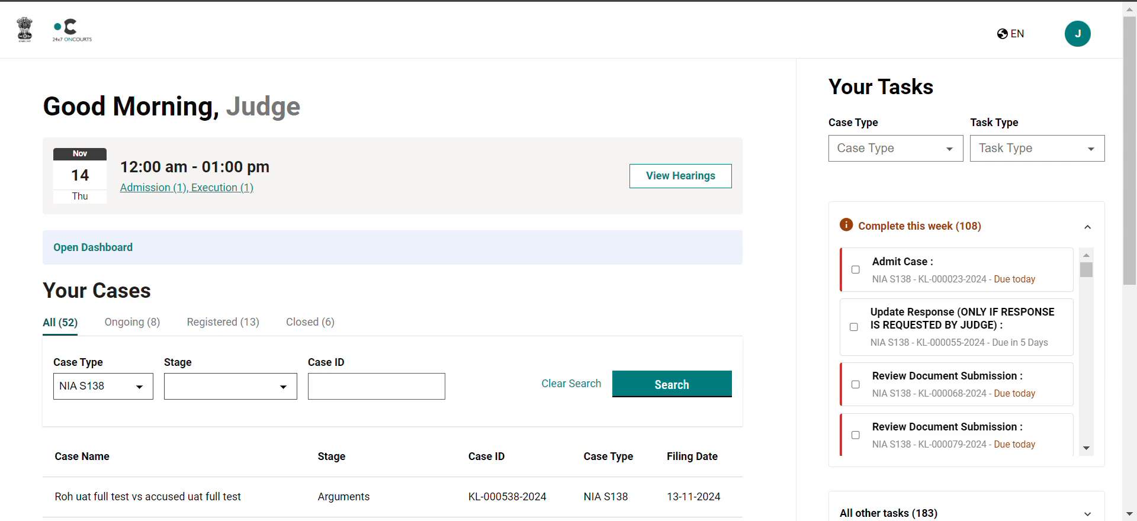
Open the Anshumanth vs Rahul case from the second page of your cases.
{"action": "scroll", "coordinate": [338, 158], "scroll_direction": "down", "scroll_amount": 7}
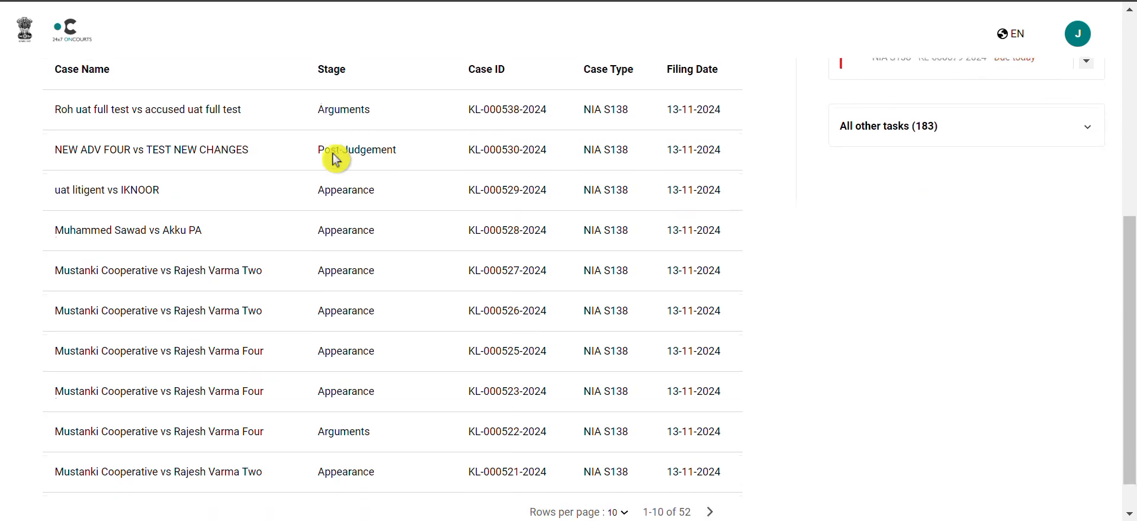
{"action": "left_click", "coordinate": [710, 470]}
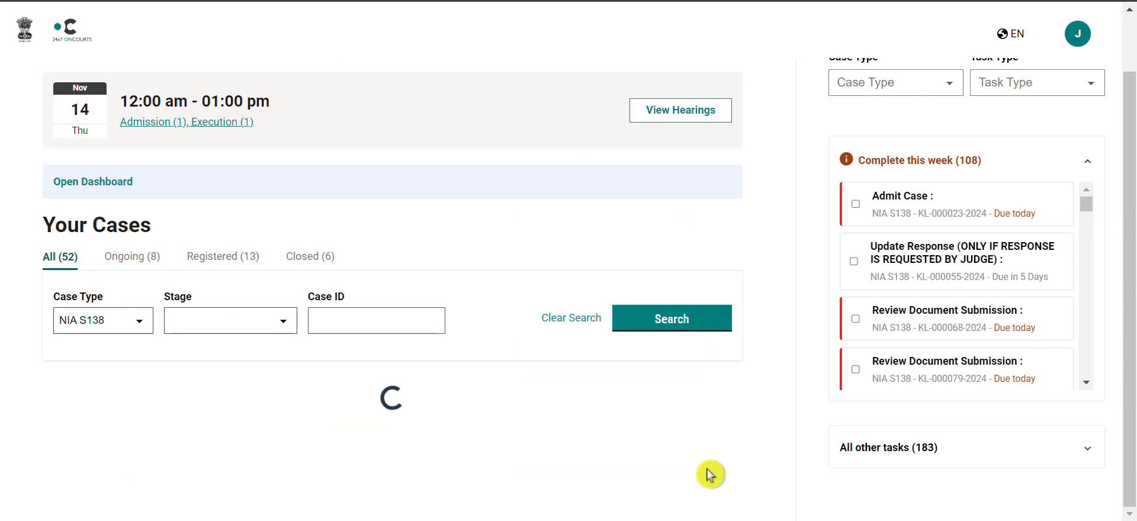
{"action": "scroll", "coordinate": [482, 259], "scroll_direction": "up", "scroll_amount": 1}
{"action": "scroll", "coordinate": [481, 259], "scroll_direction": "down", "scroll_amount": 1}
{"action": "scroll", "coordinate": [482, 259], "scroll_direction": "up", "scroll_amount": 1}
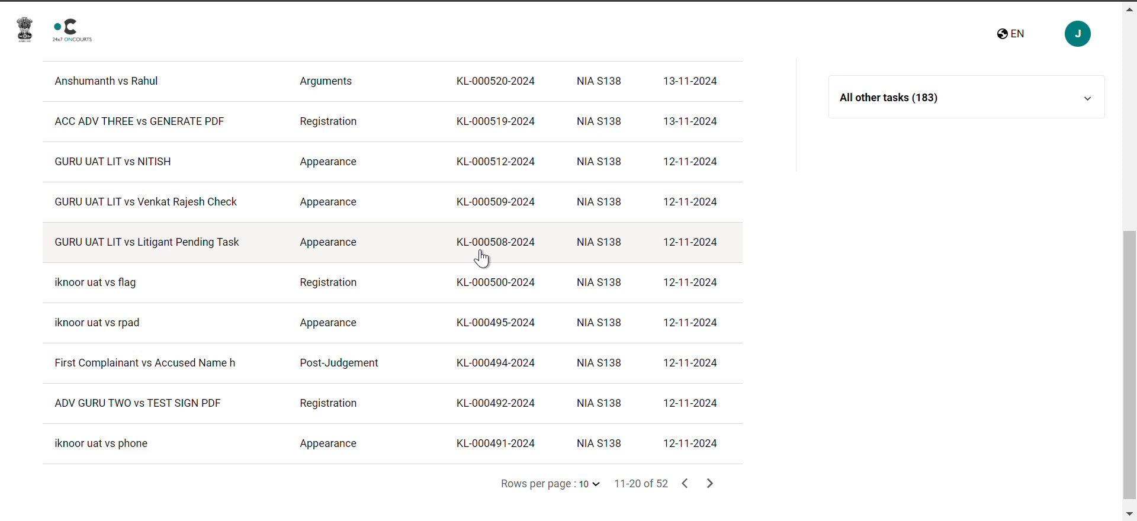
{"action": "left_click", "coordinate": [342, 91]}
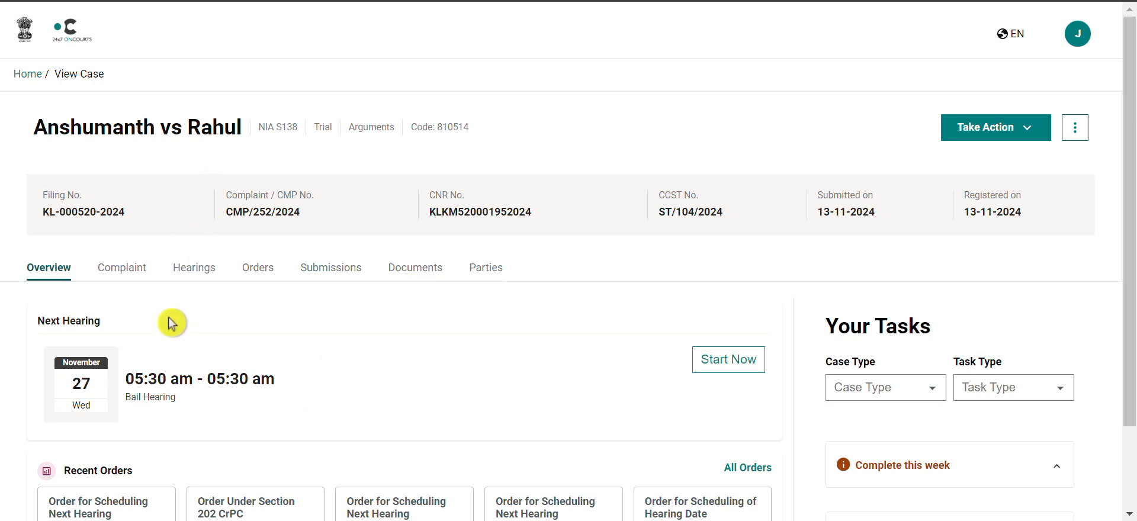
Mark the Return Memo document in the case's documents as evidence and confirm.
{"action": "left_click", "coordinate": [399, 275]}
{"action": "scroll", "coordinate": [528, 340], "scroll_direction": "down", "scroll_amount": 1}
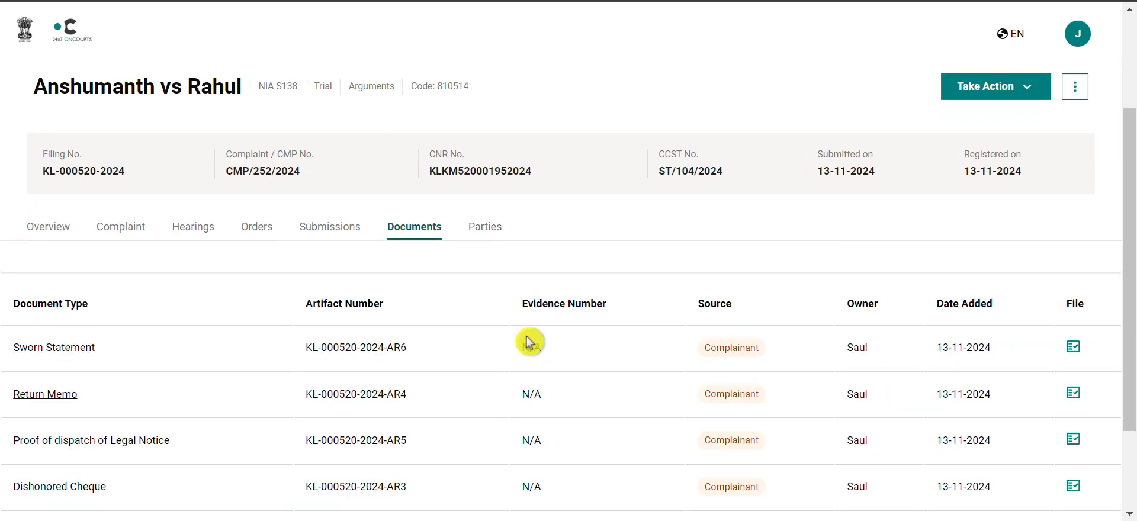
{"action": "scroll", "coordinate": [529, 342], "scroll_direction": "down", "scroll_amount": 2}
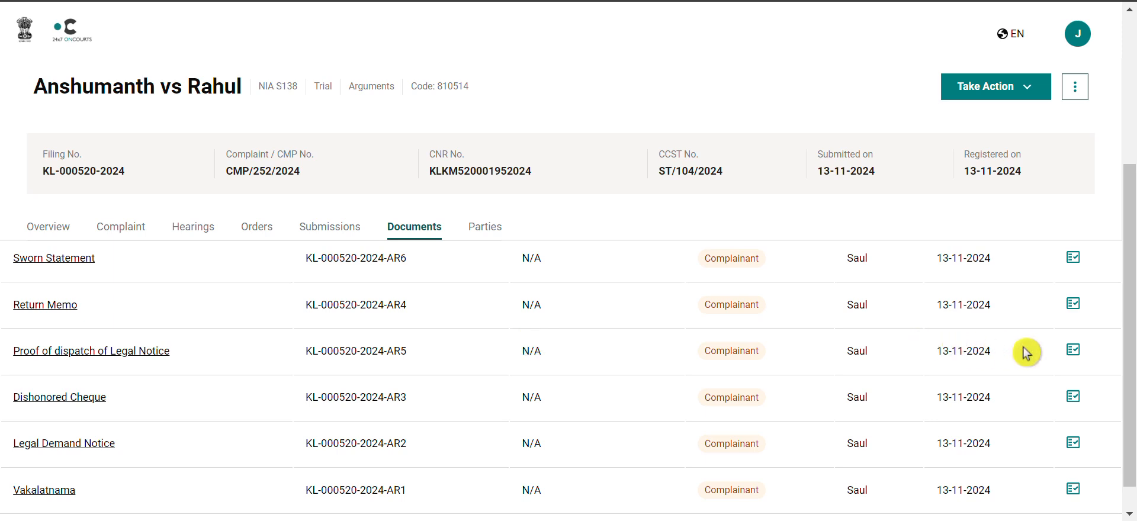
{"action": "scroll", "coordinate": [934, 350], "scroll_direction": "up", "scroll_amount": 1}
{"action": "scroll", "coordinate": [935, 350], "scroll_direction": "up", "scroll_amount": 2}
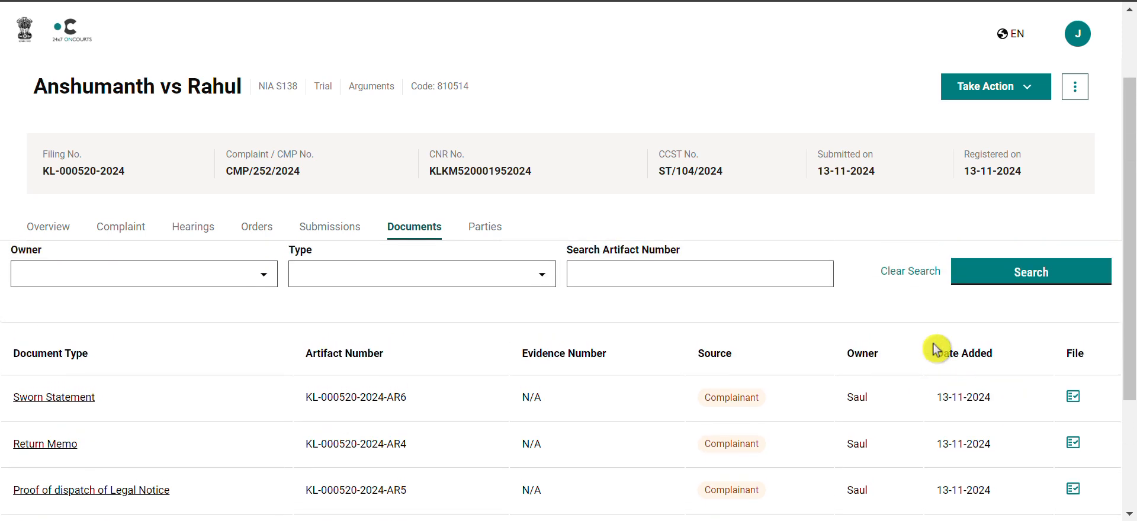
{"action": "scroll", "coordinate": [938, 350], "scroll_direction": "down", "scroll_amount": 1}
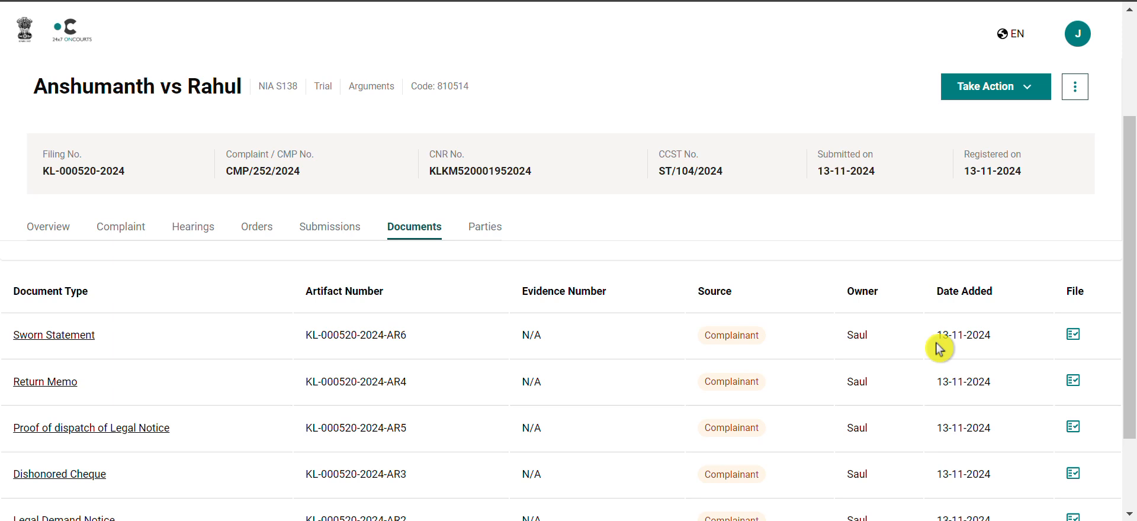
{"action": "left_click", "coordinate": [1073, 382]}
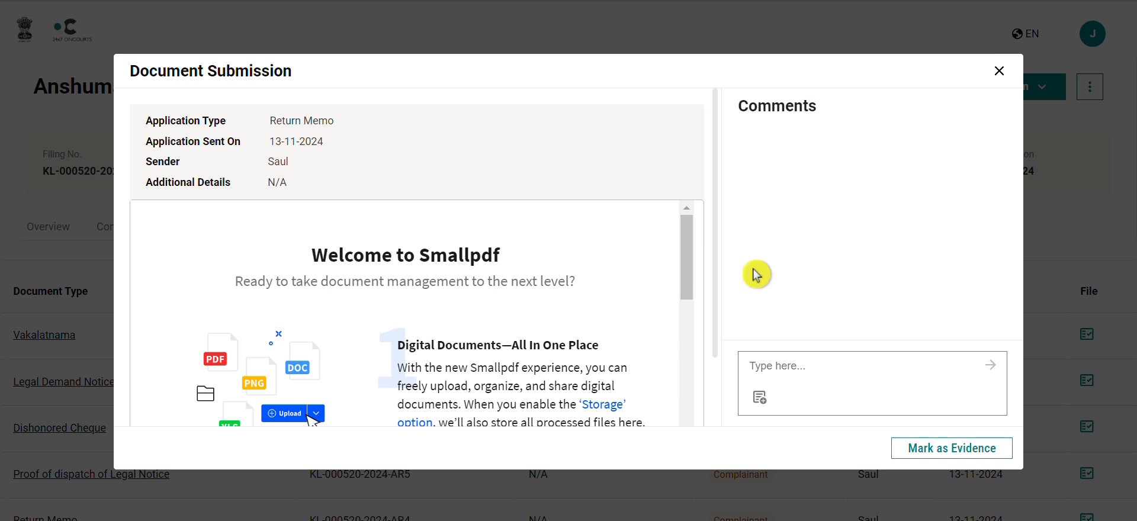
{"action": "left_click", "coordinate": [971, 455]}
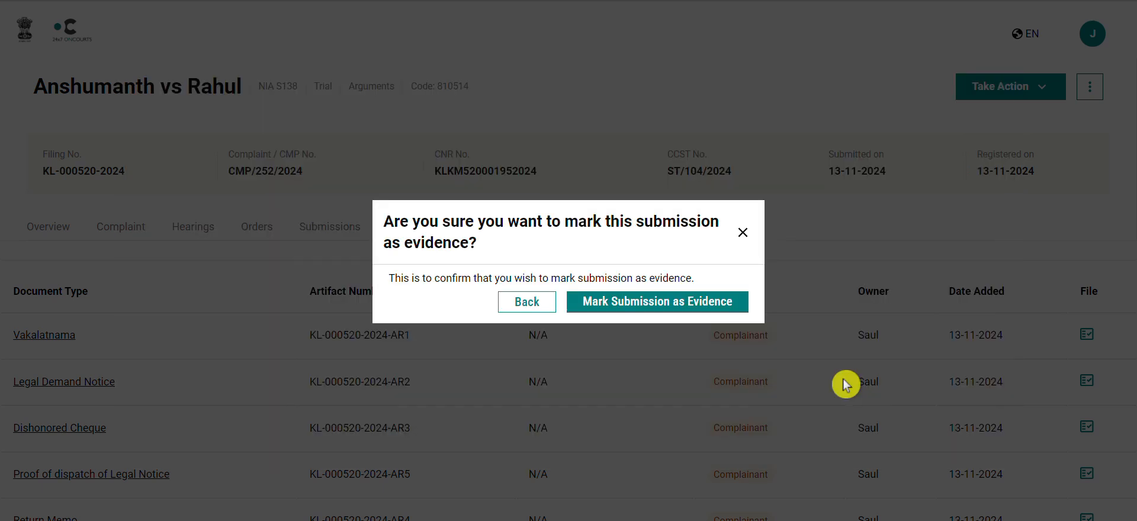
{"action": "left_click", "coordinate": [664, 306]}
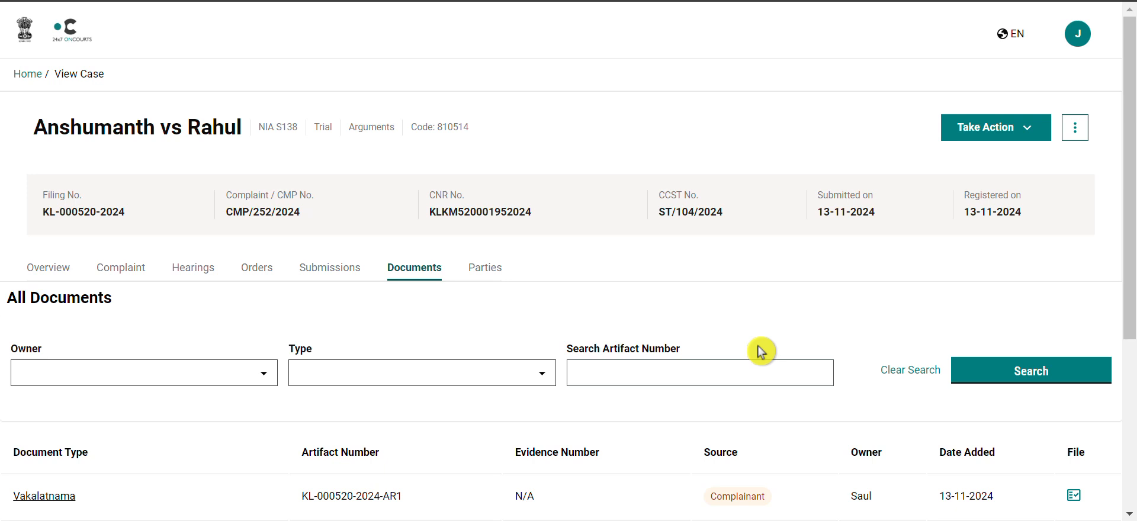
Go back home and open the Ram vs Axis Bank case from the second page of cases.
{"action": "scroll", "coordinate": [761, 353], "scroll_direction": "down", "scroll_amount": 1}
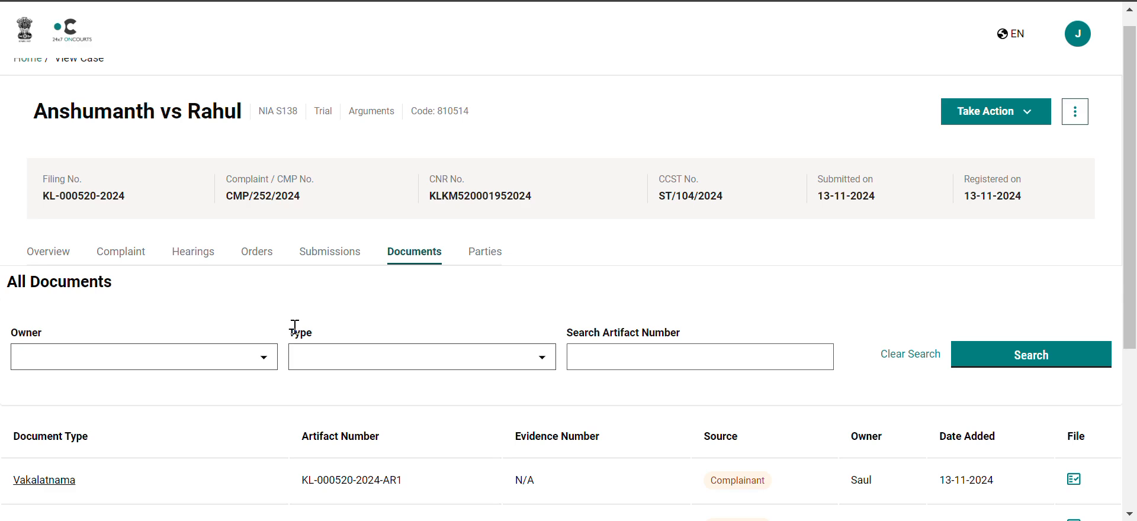
{"action": "scroll", "coordinate": [71, 101], "scroll_direction": "up", "scroll_amount": 1}
{"action": "left_click", "coordinate": [26, 75]}
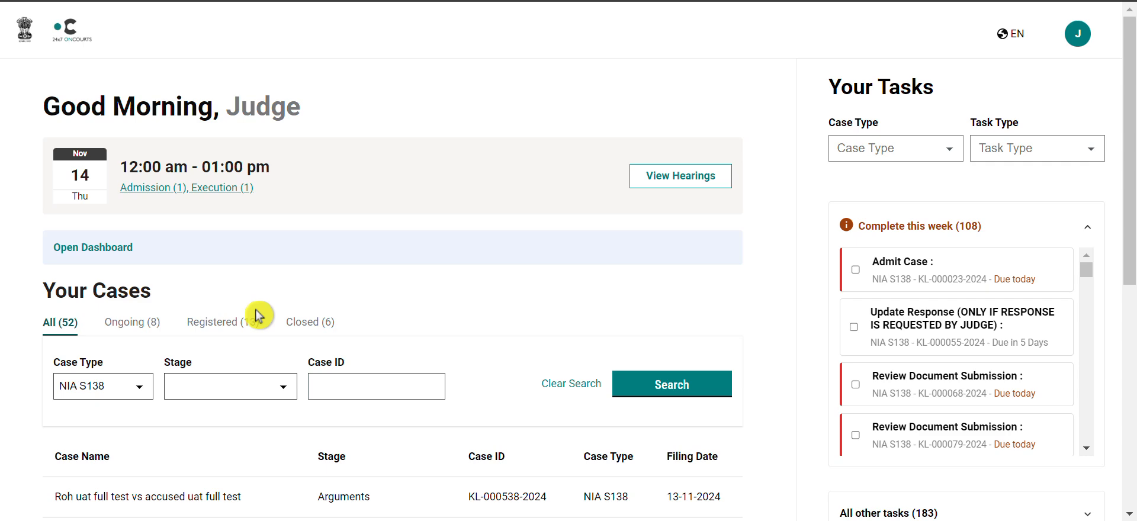
{"action": "scroll", "coordinate": [258, 316], "scroll_direction": "down", "scroll_amount": 6}
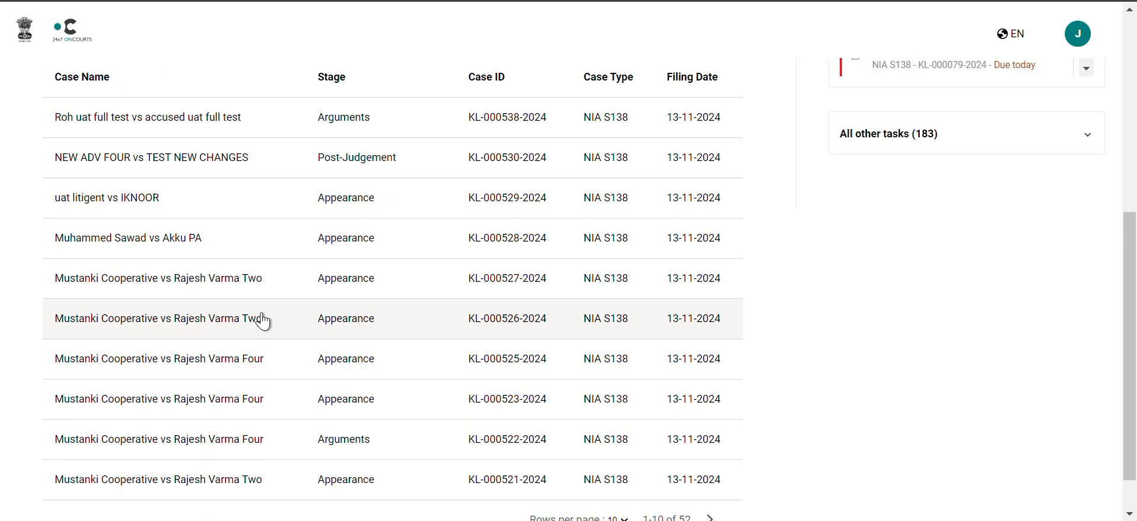
{"action": "scroll", "coordinate": [264, 323], "scroll_direction": "down", "scroll_amount": 1}
{"action": "left_click", "coordinate": [708, 470]}
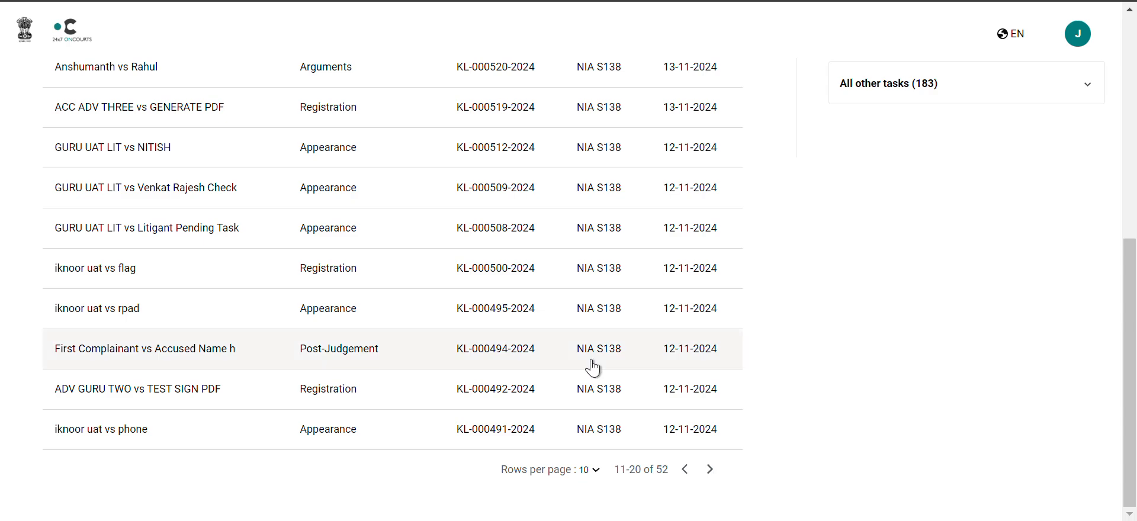
{"action": "left_click", "coordinate": [533, 311]}
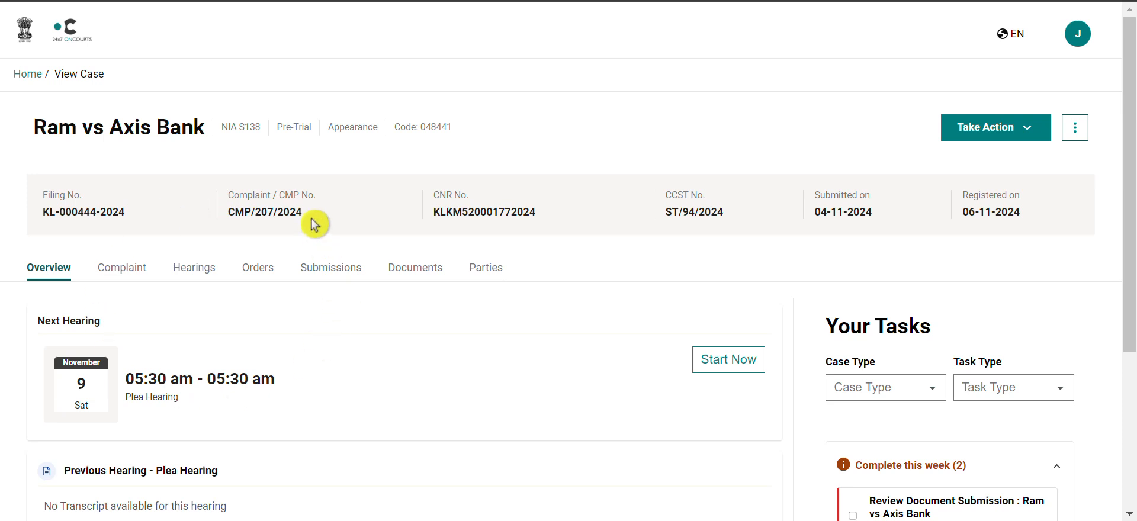
View the transcript of the completed Admission hearing in the case's hearings, then return home.
{"action": "left_click", "coordinate": [190, 274]}
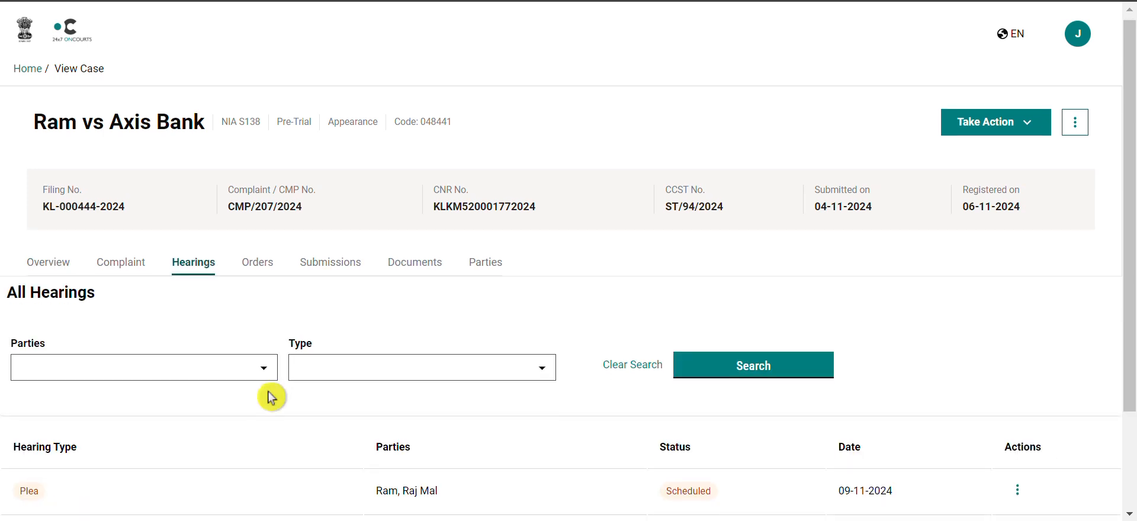
{"action": "scroll", "coordinate": [272, 398], "scroll_direction": "down", "scroll_amount": 2}
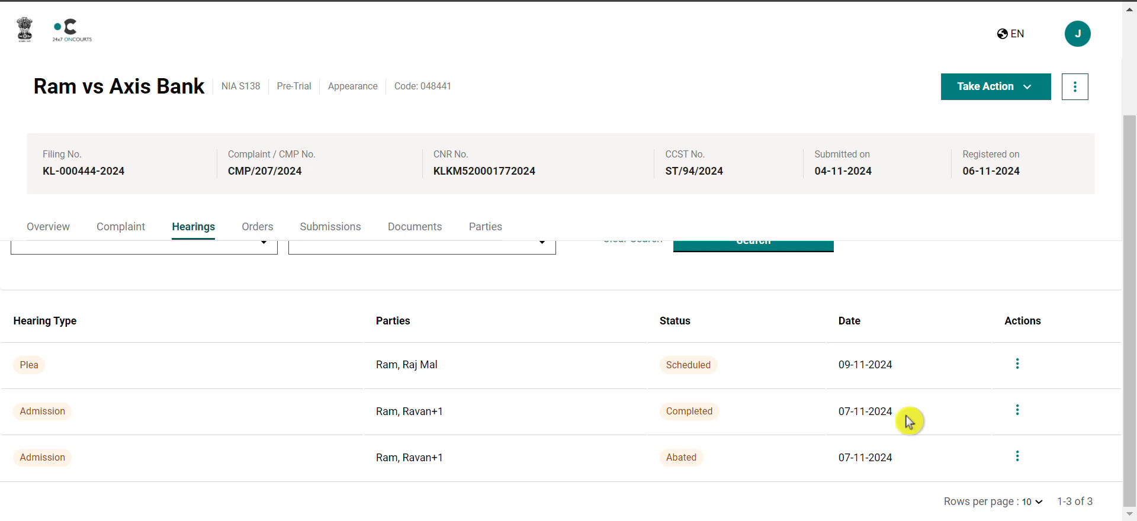
{"action": "left_click", "coordinate": [1019, 417]}
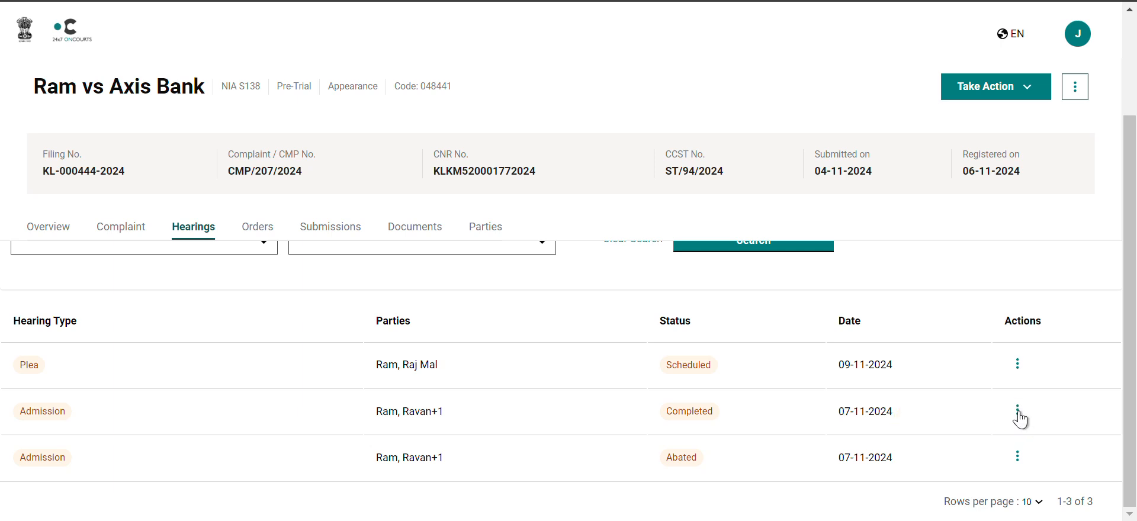
{"action": "left_click", "coordinate": [1019, 415]}
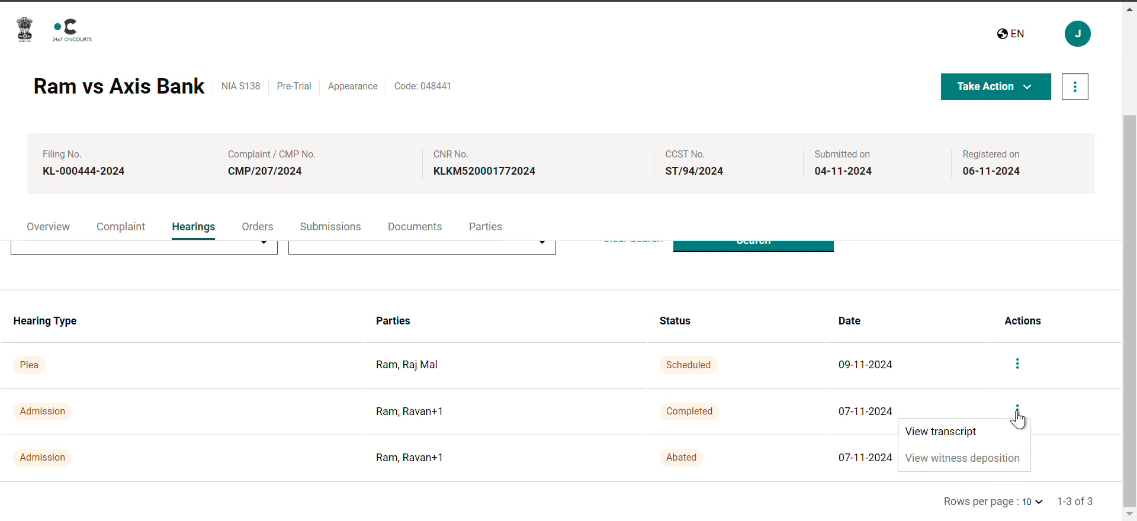
{"action": "left_click", "coordinate": [975, 435]}
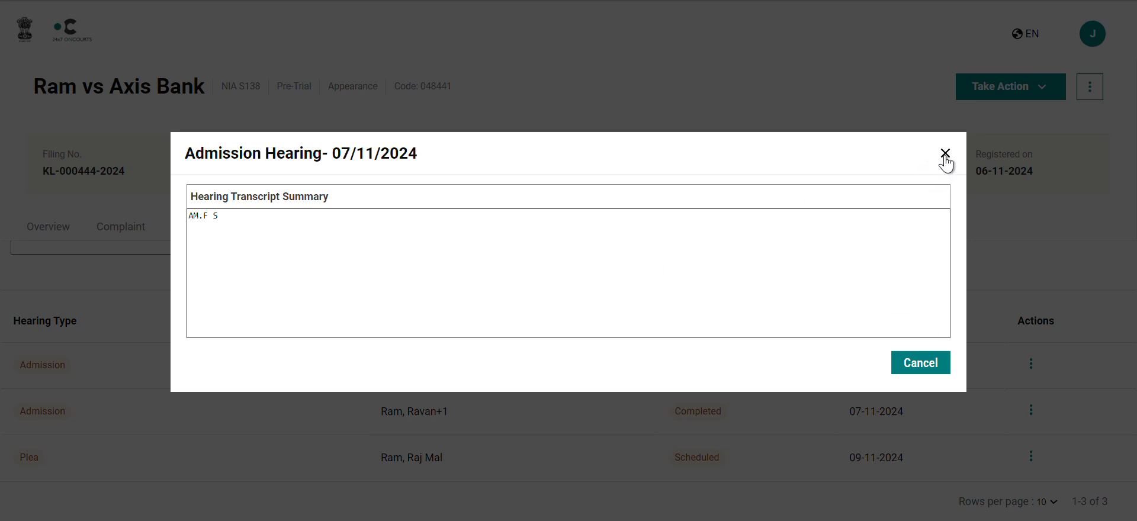
{"action": "left_click", "coordinate": [921, 368]}
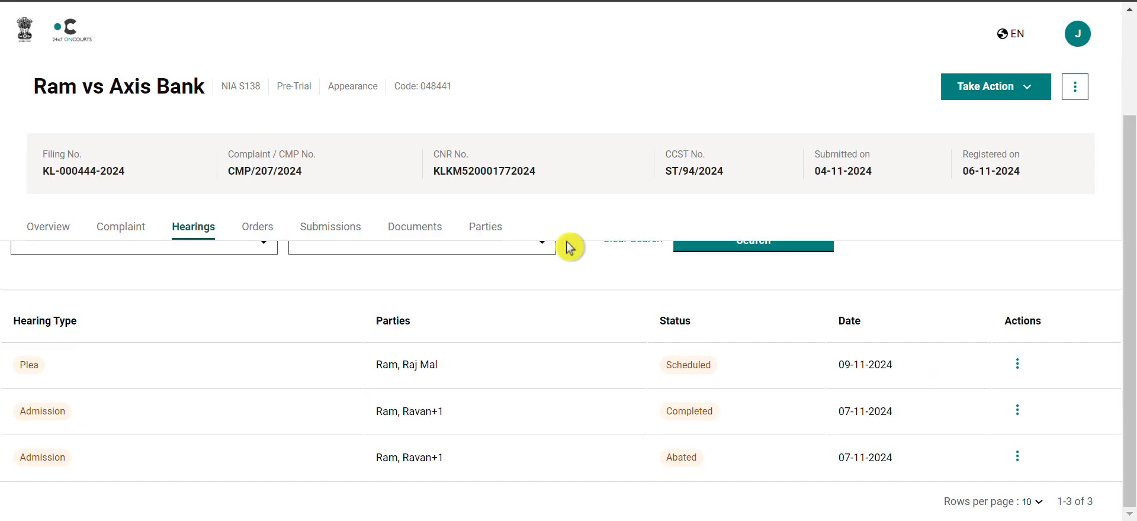
{"action": "left_click", "coordinate": [25, 30]}
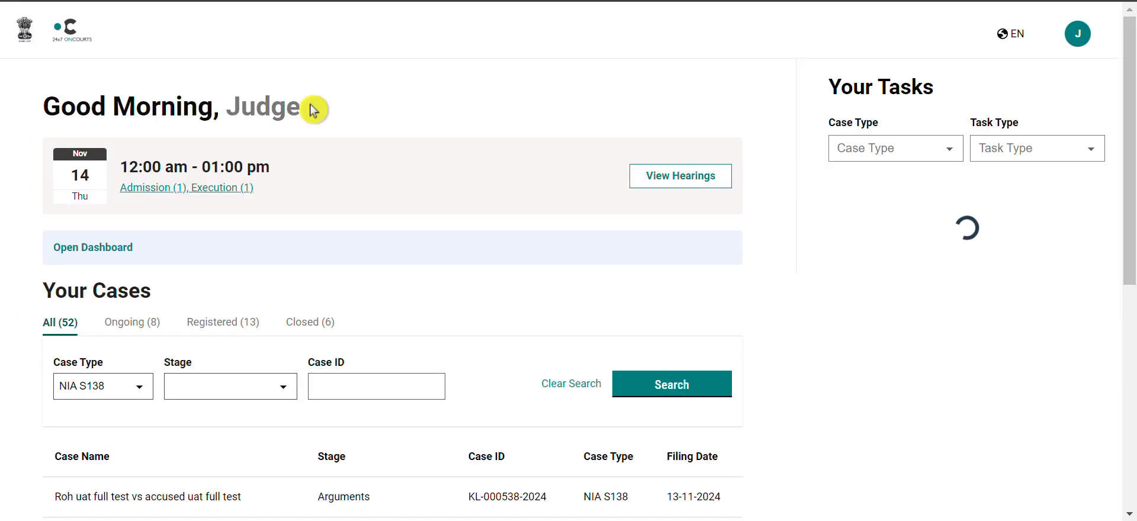